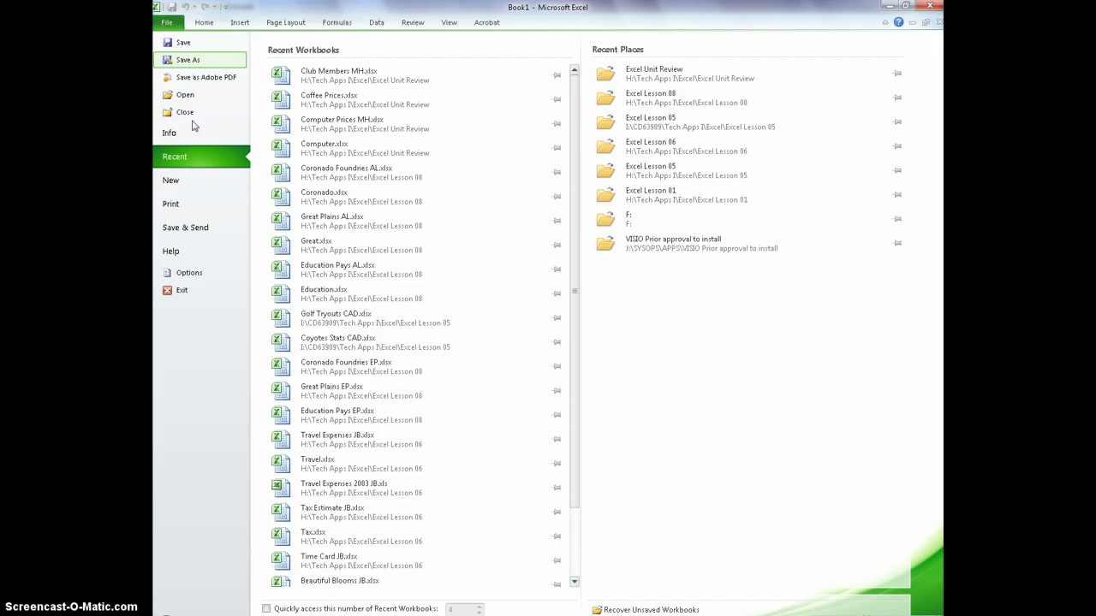
- Open the workbook Operation.xlsx from the Excel Lesson 04 folder inside the Excel folder of Tech Apps I
click(189, 105)
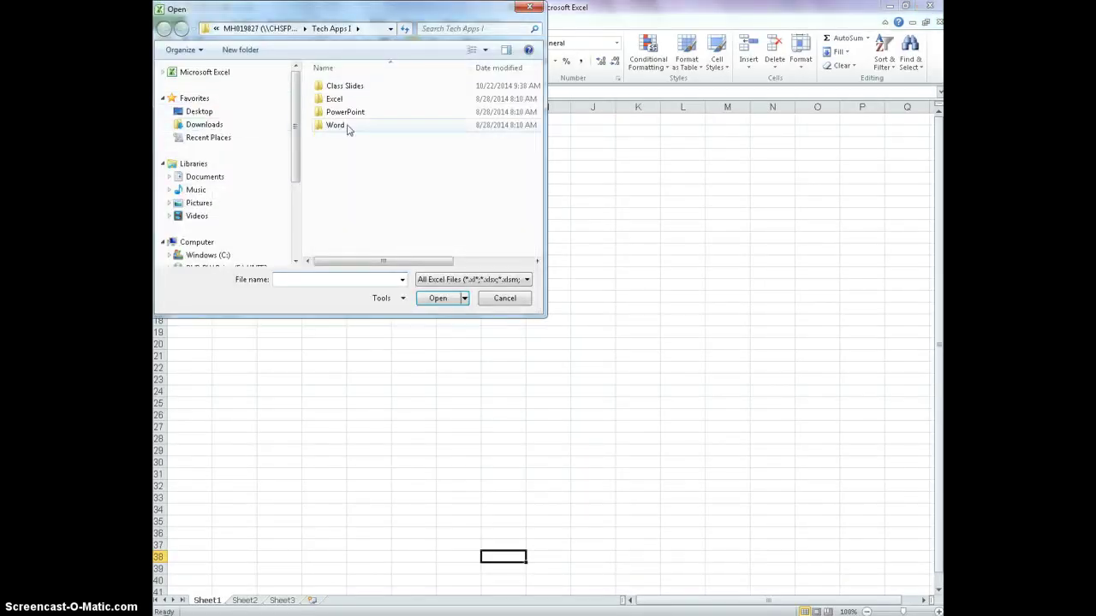
double_click(334, 99)
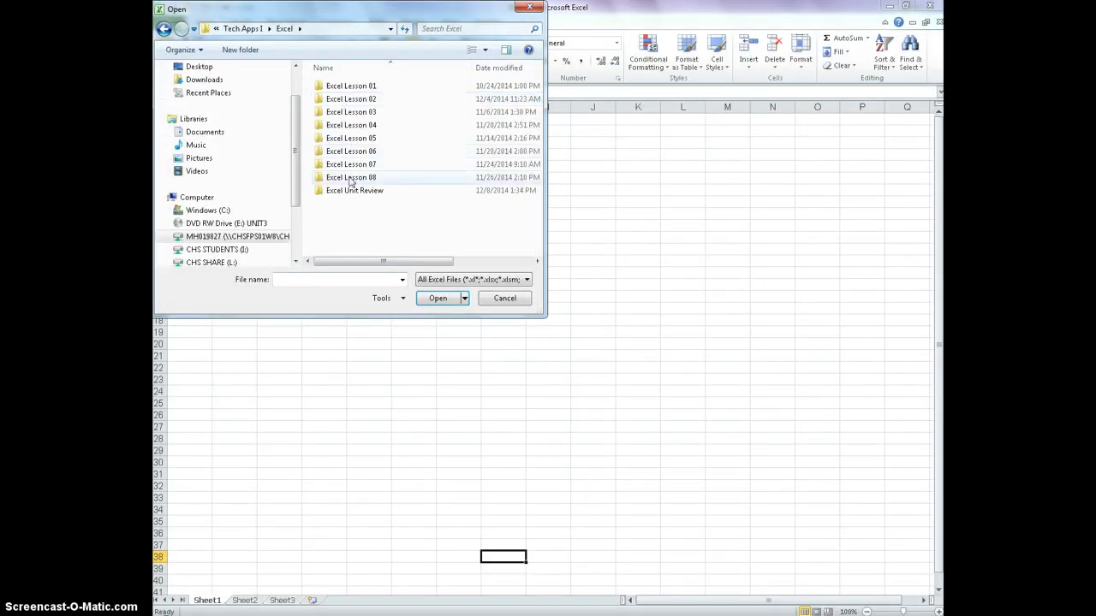
double_click(353, 125)
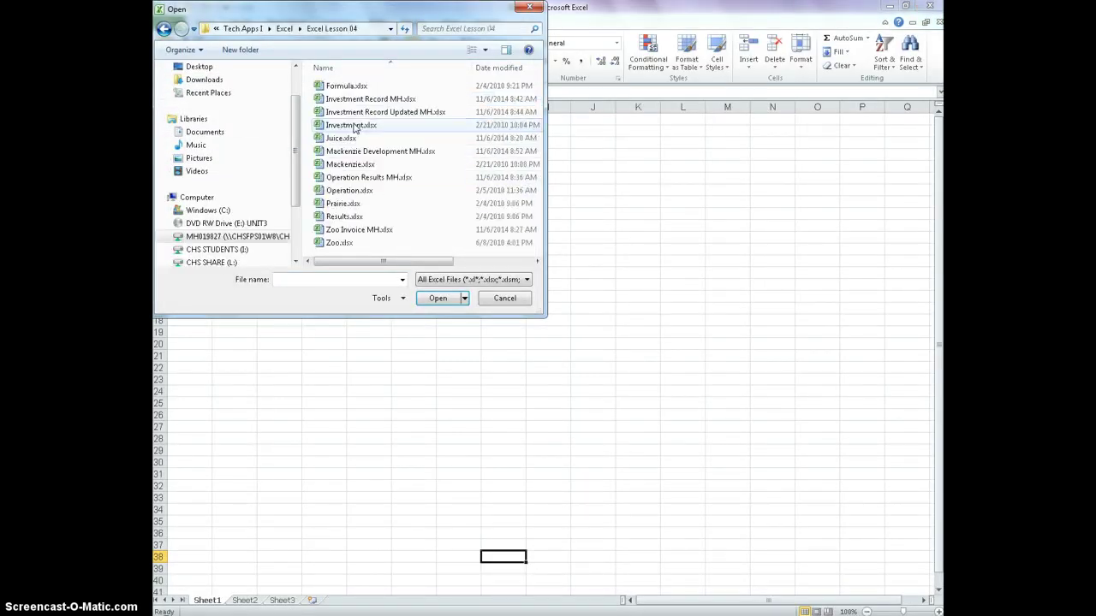
double_click(345, 190)
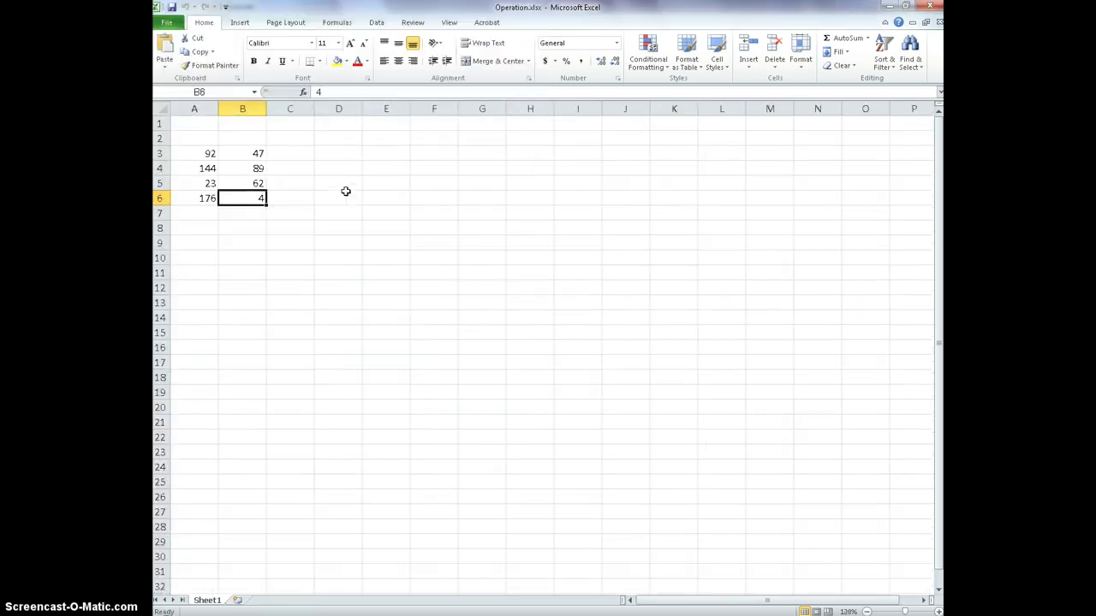
- Try to save the workbook as Operation Results MH.xlsx in Excel Lesson 04, declining to replace the existing file
click(171, 24)
click(190, 61)
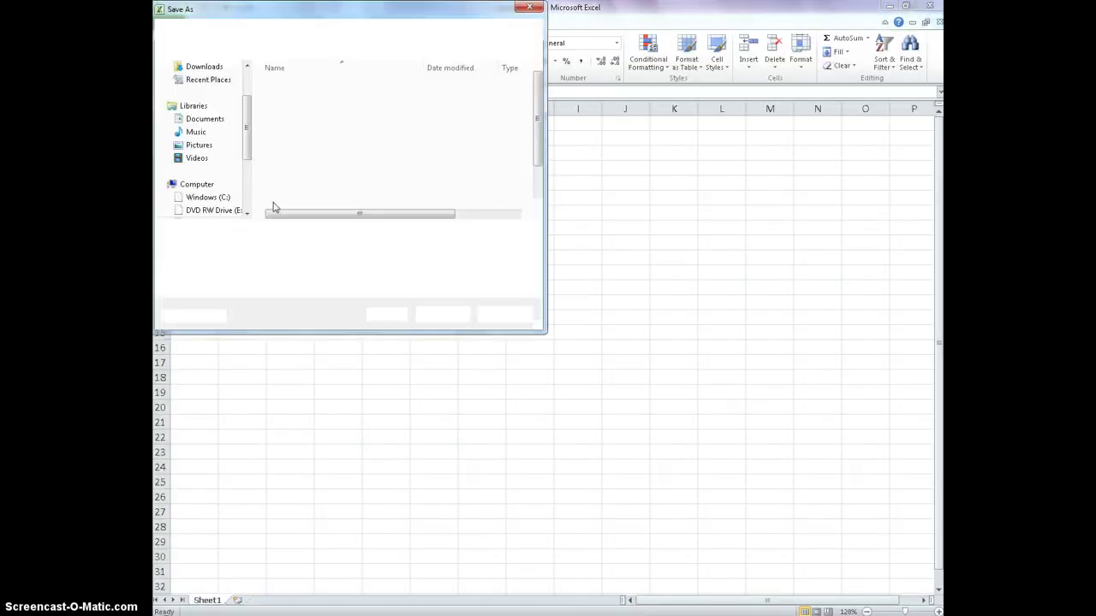
click(282, 231)
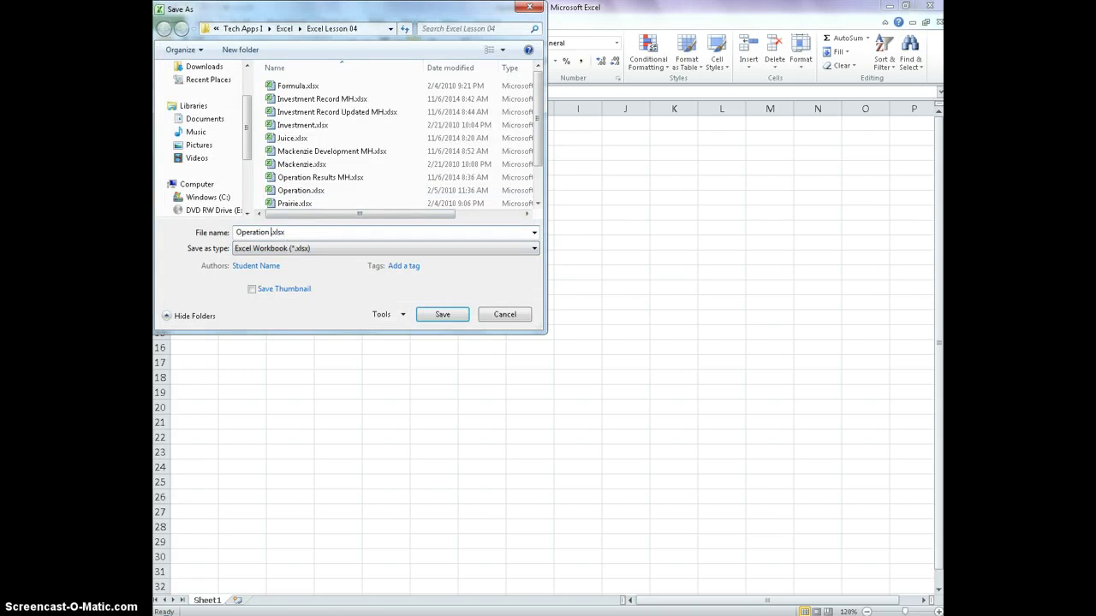
text(Results MH)
click(436, 318)
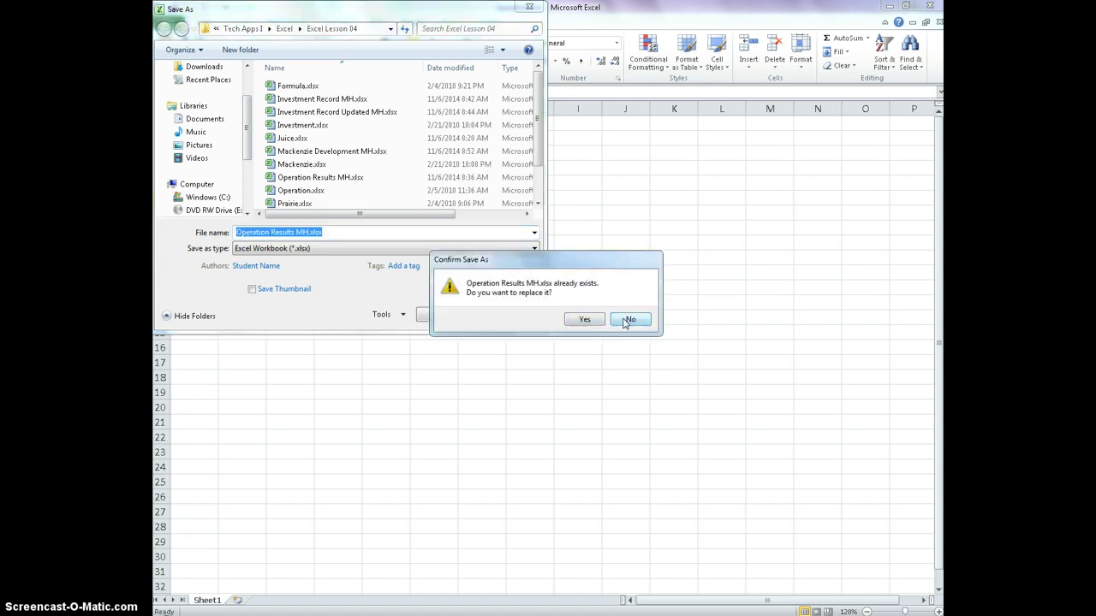
click(628, 320)
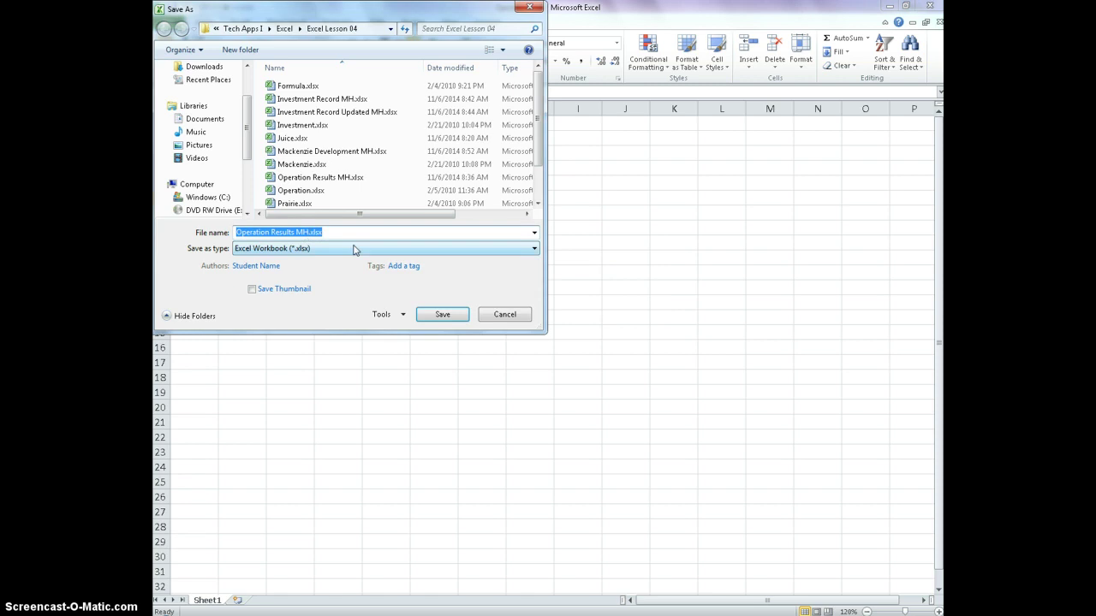
- Add a 2 to the end of the file name and save the workbook as Operation Results MH2.xlsx
key(End)
key(Left)
key(Left)
key(Left)
key(Left)
key(Left)
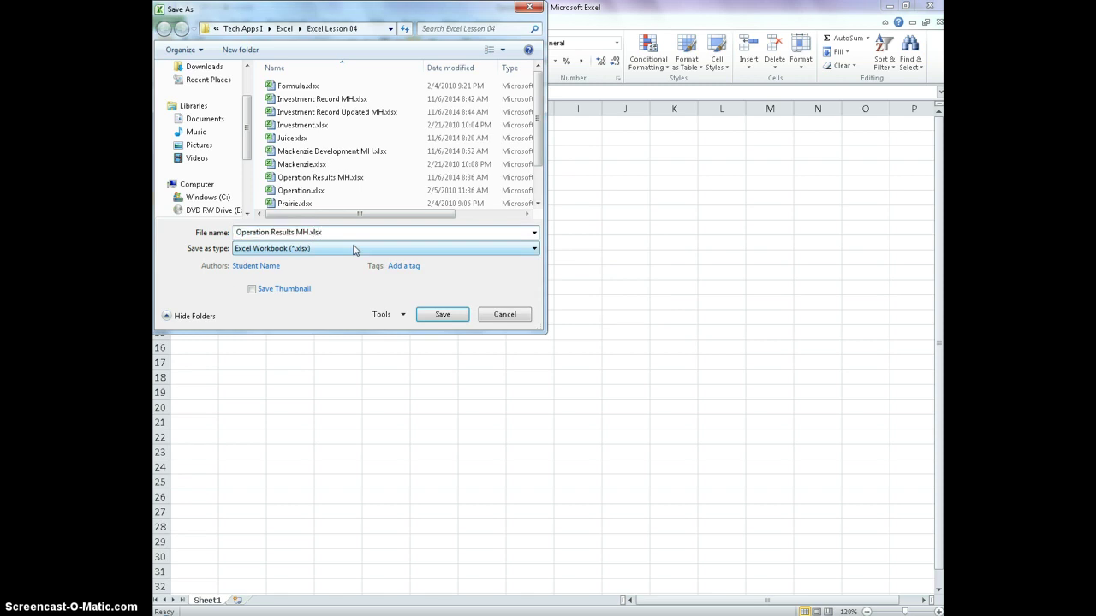
text(2)
key(Return)
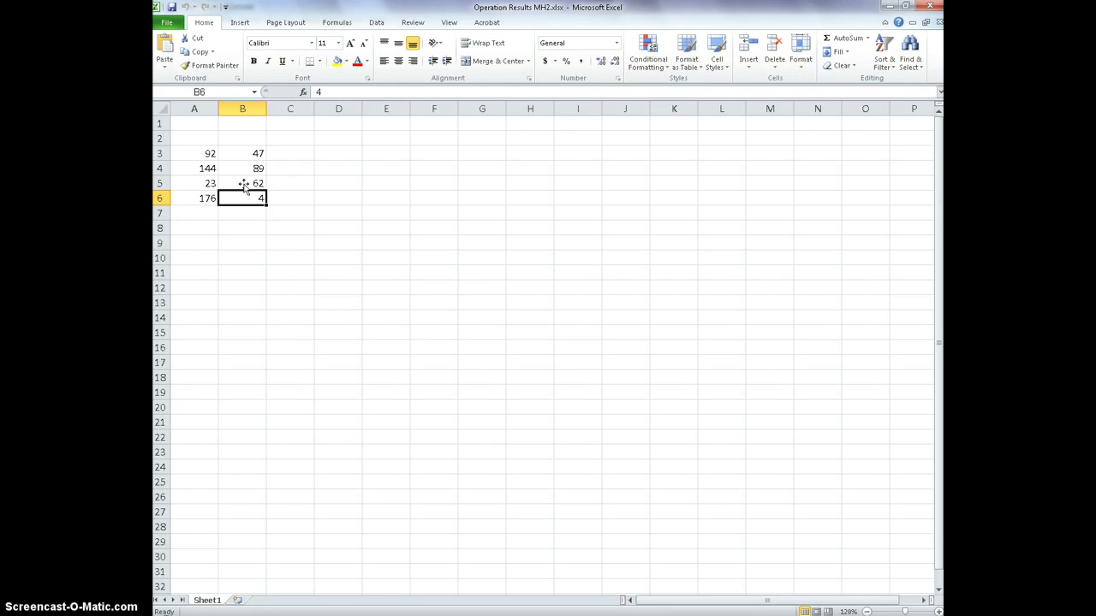
- Enter the addition formula =A3+B3 in cell C3
click(290, 156)
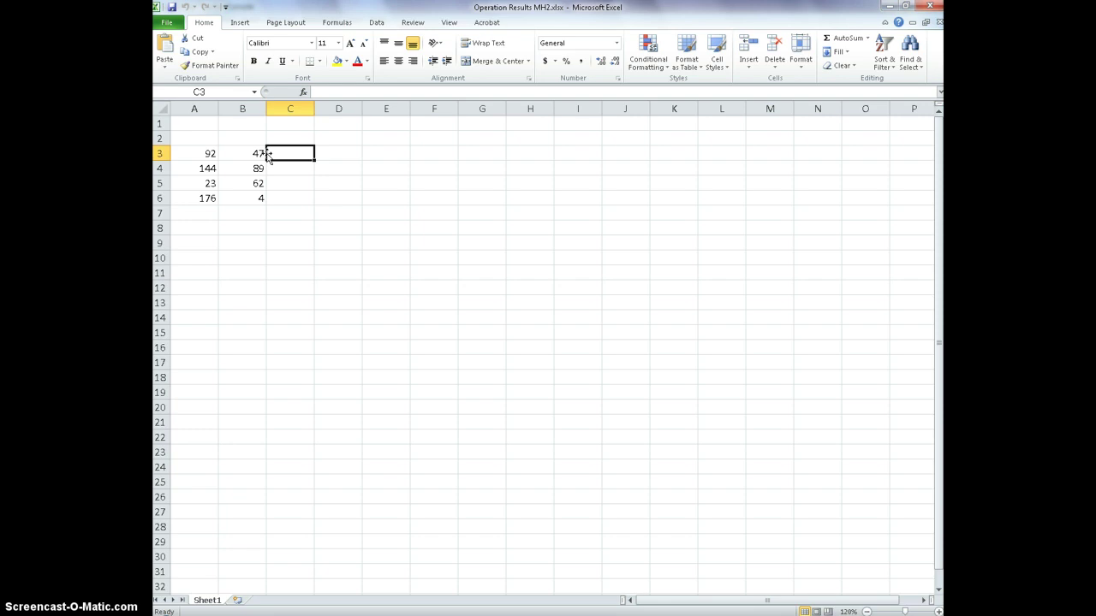
text(=)
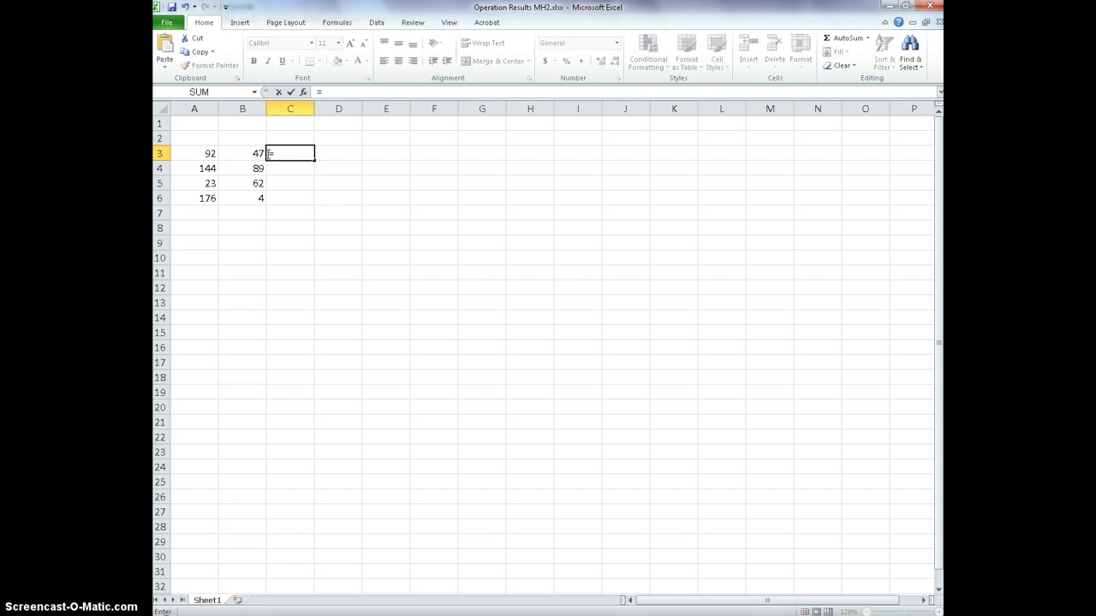
click(202, 154)
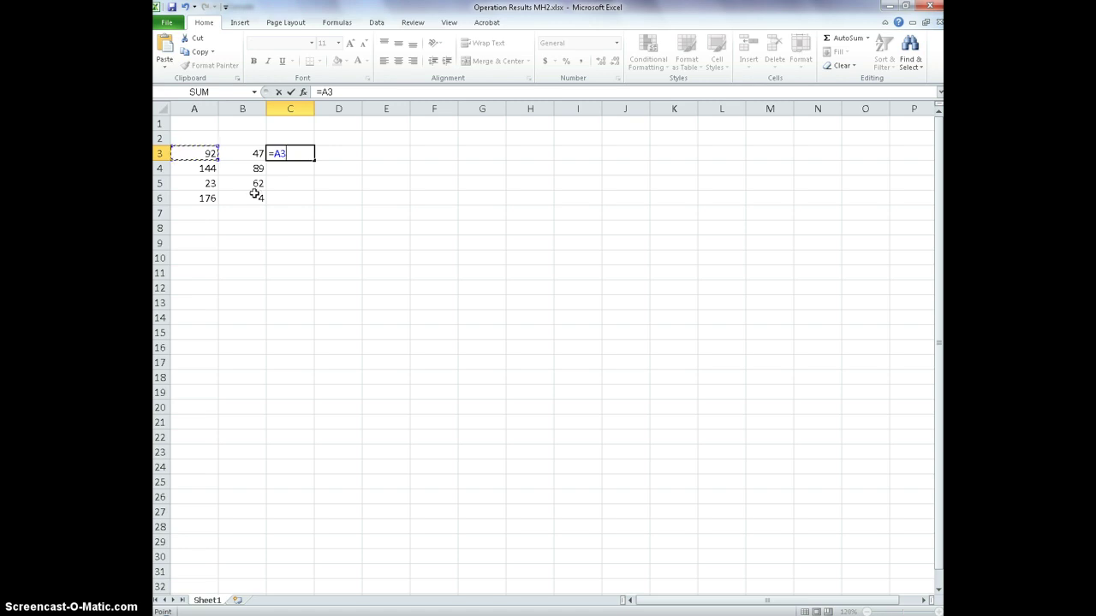
text(+)
click(243, 154)
key(Return)
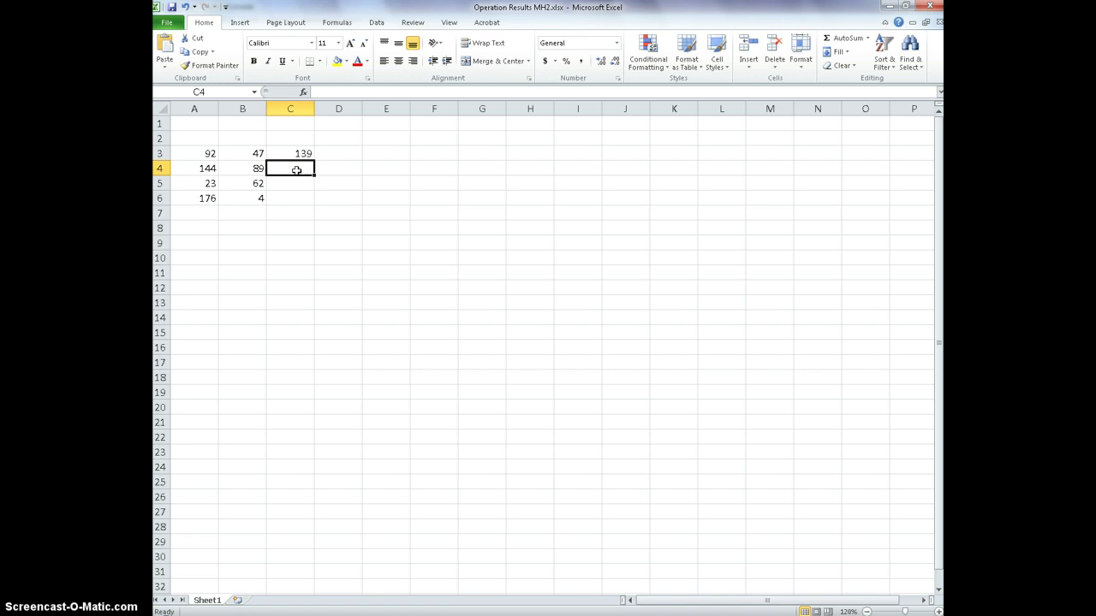
- Enter the subtraction formula =A4-B4 in cell C4
text(=)
click(196, 168)
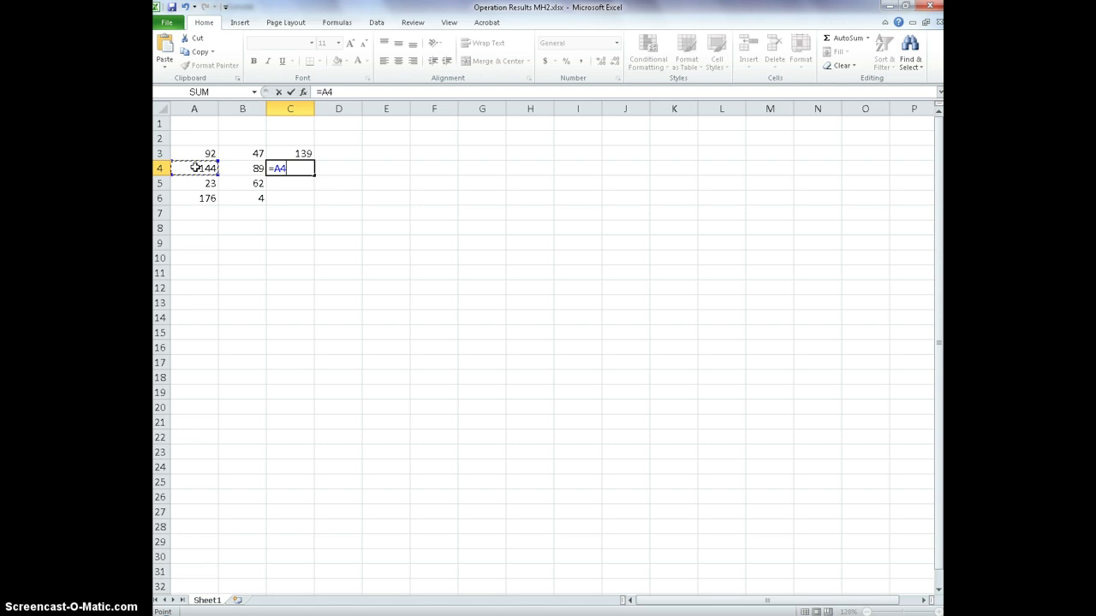
text(-)
click(247, 168)
key(Return)
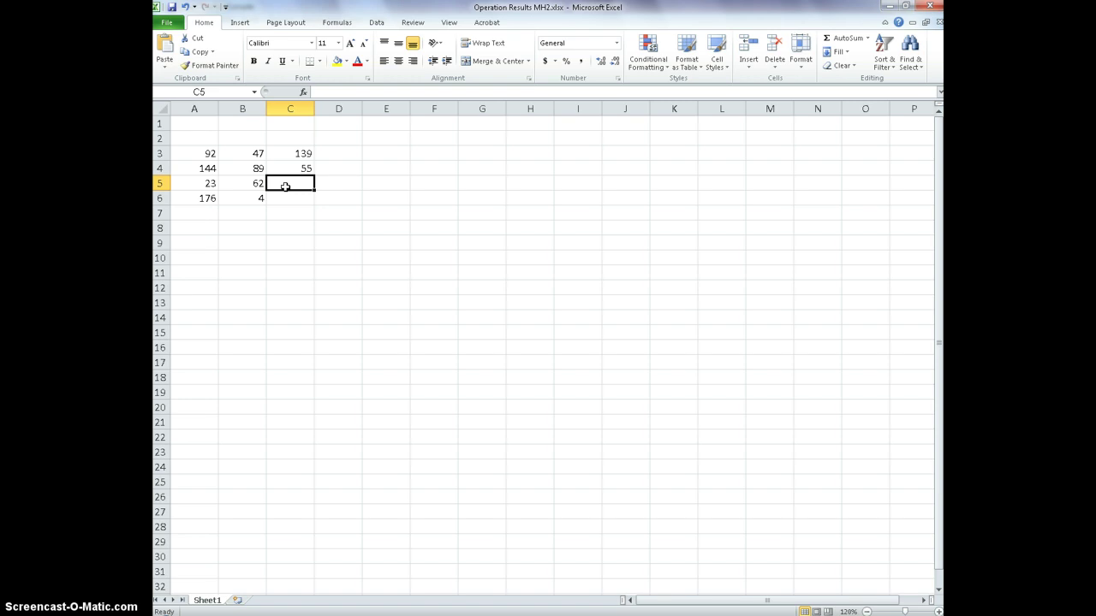
- Enter the multiplication formula =A5*B5 in cell C5
text(=)
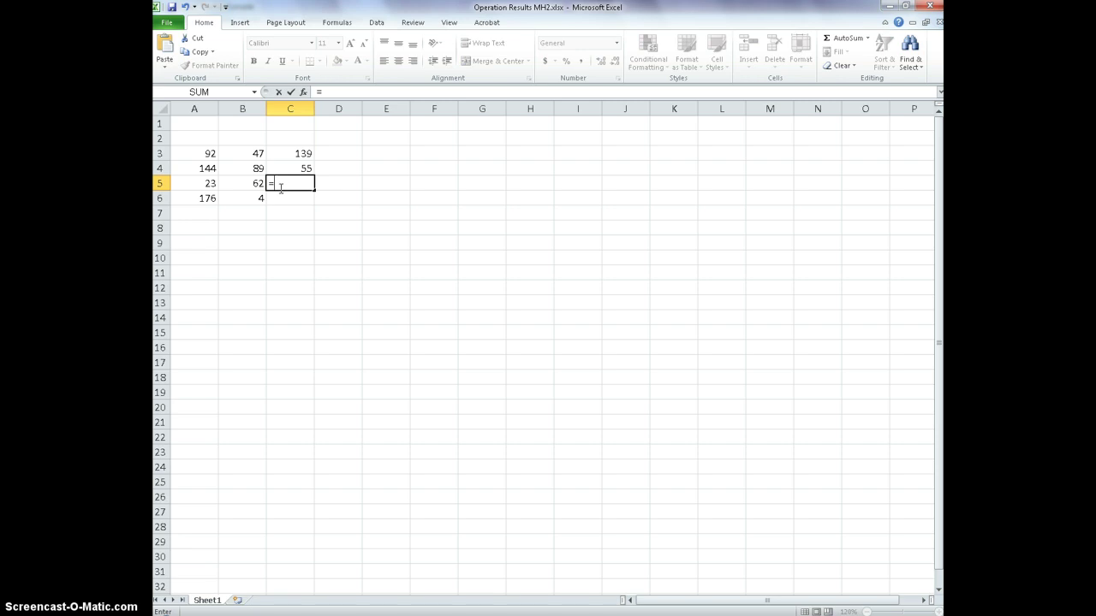
click(208, 183)
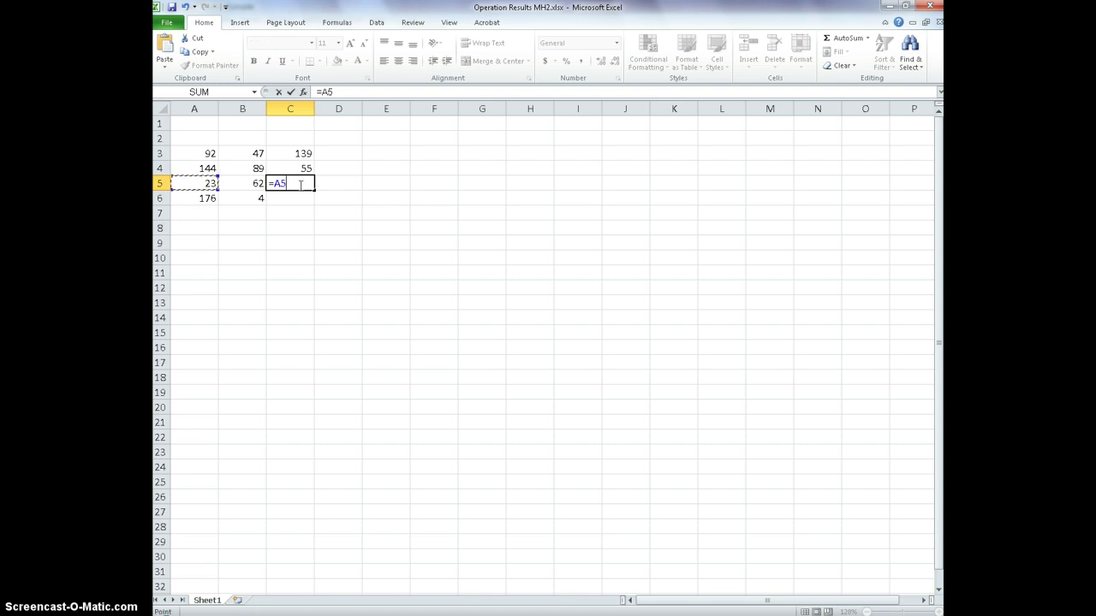
text(*)
click(256, 183)
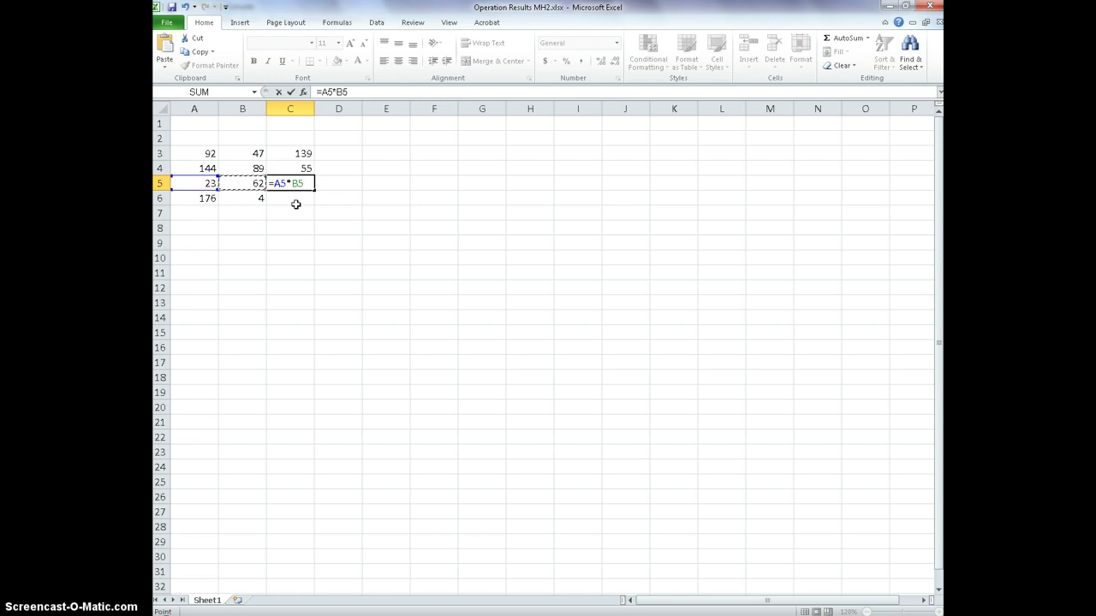
key(Return)
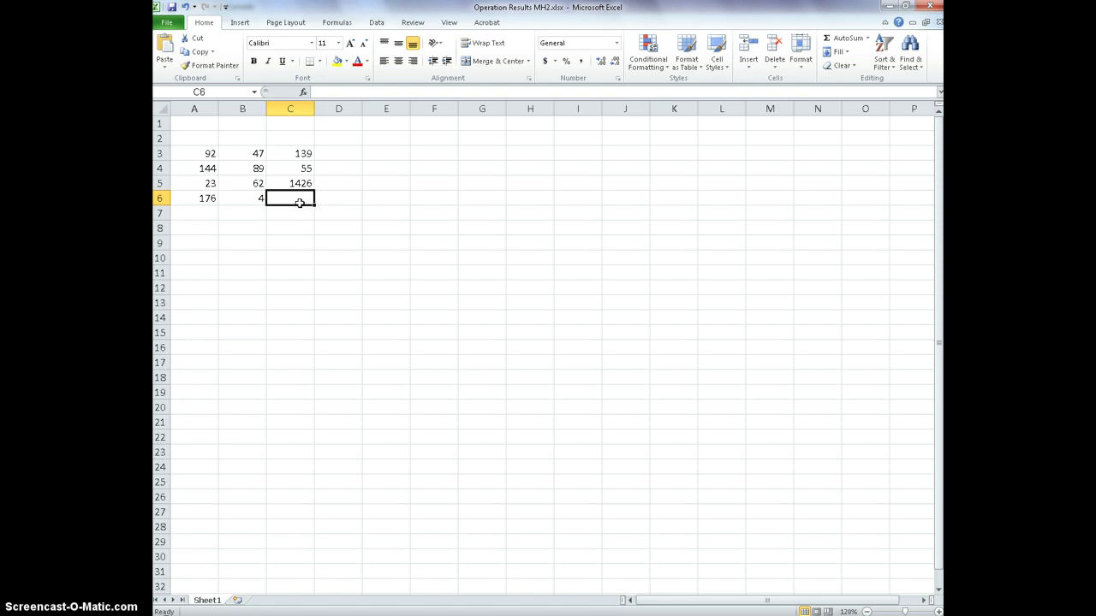
- Enter the division formula =A6/B6 in cell C6
text(=)
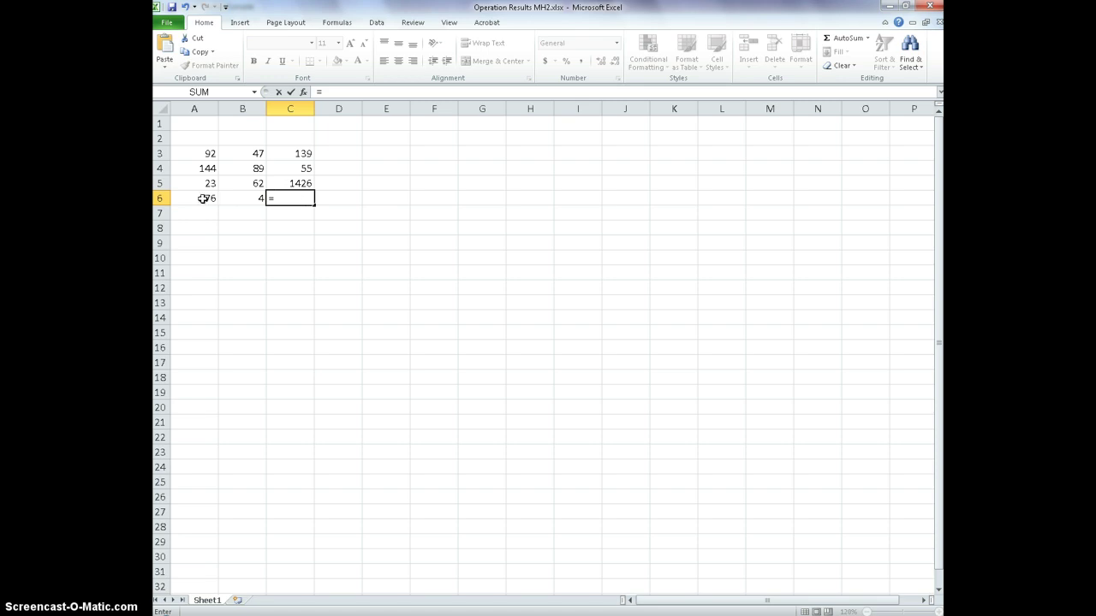
click(206, 198)
text(?)
key(BackSpace)
text(/)
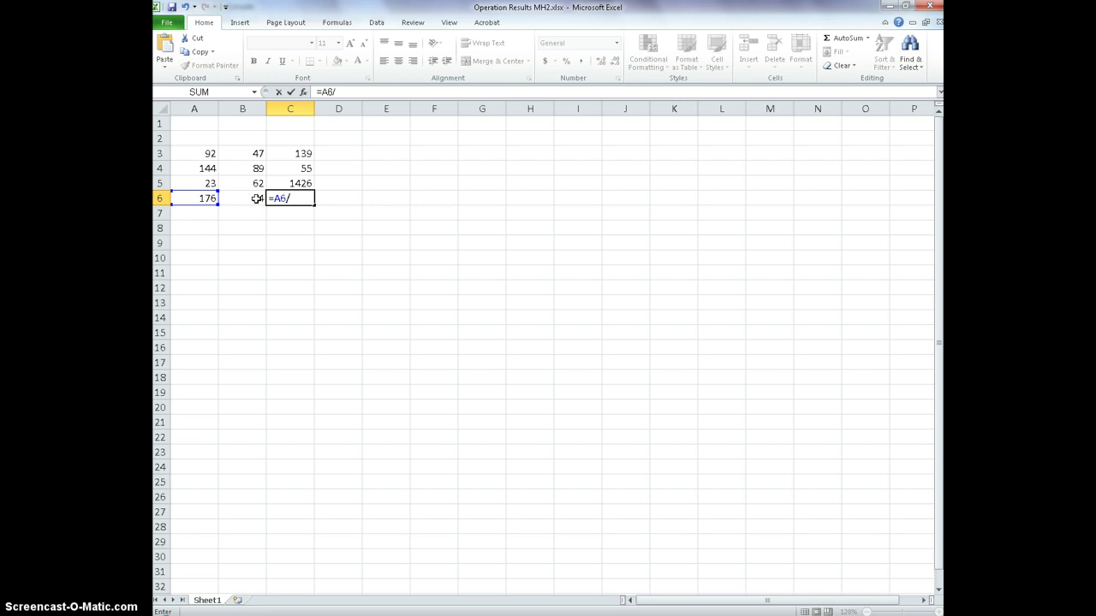
click(257, 199)
key(Return)
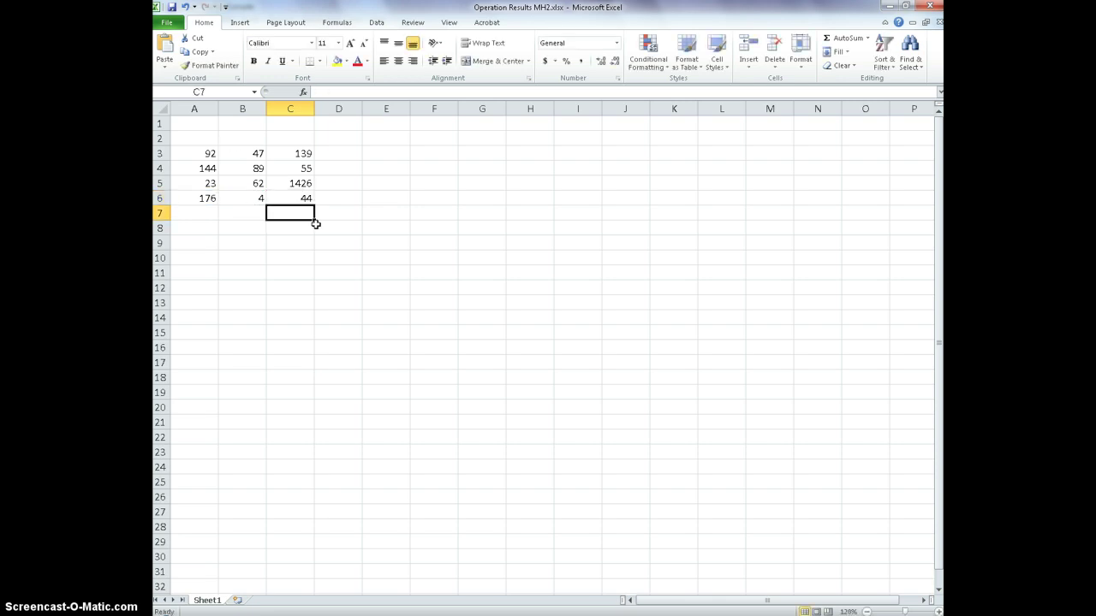
- Total column B in cell B7 with AutoSum, using the formula =SUM(B3:B6)
click(334, 153)
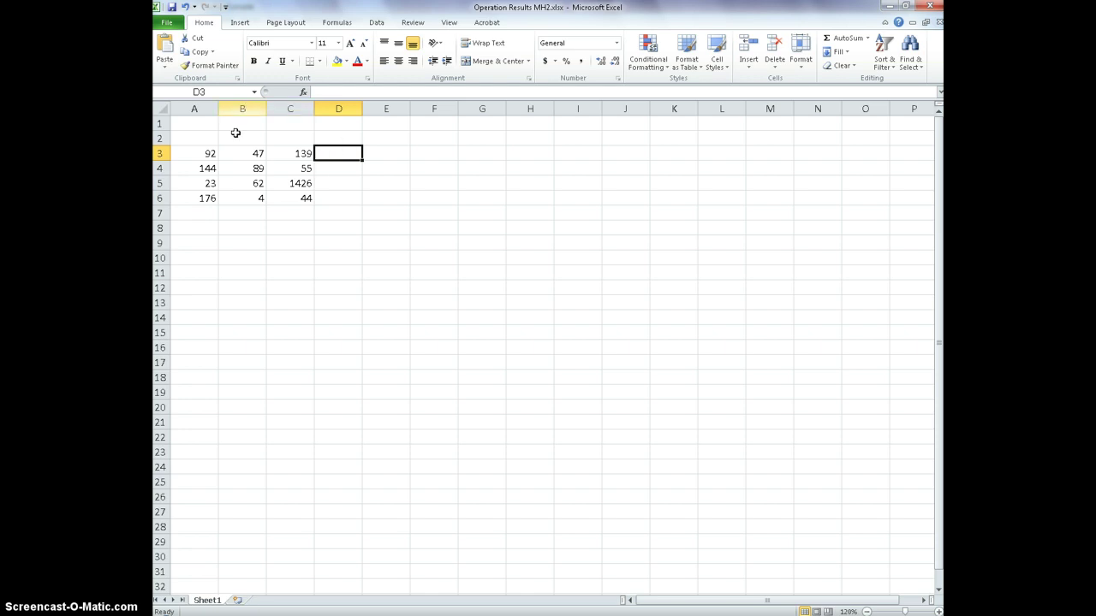
click(235, 210)
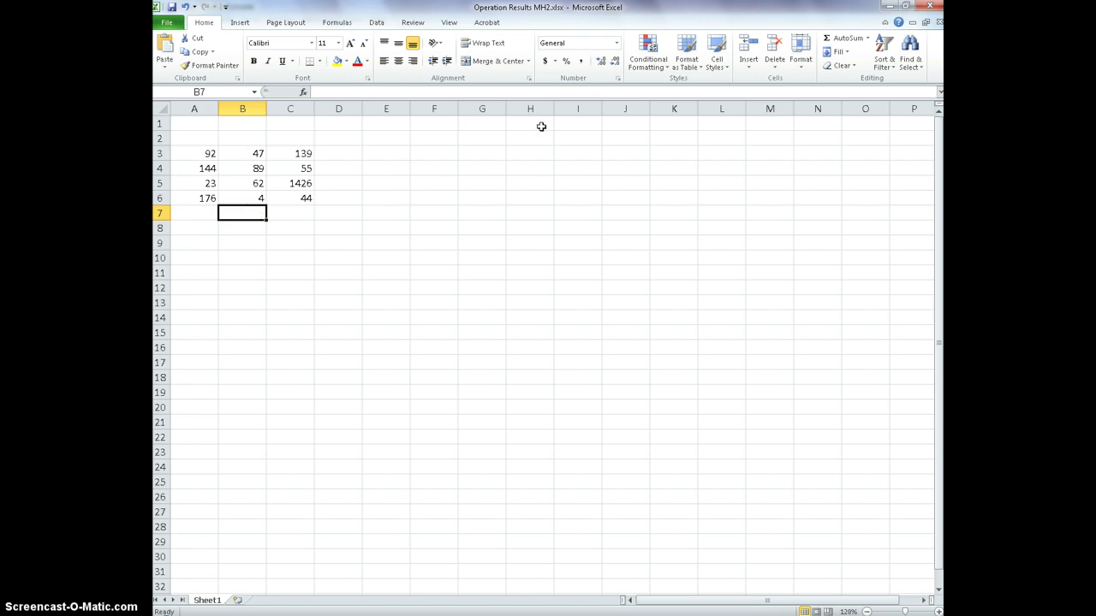
click(845, 39)
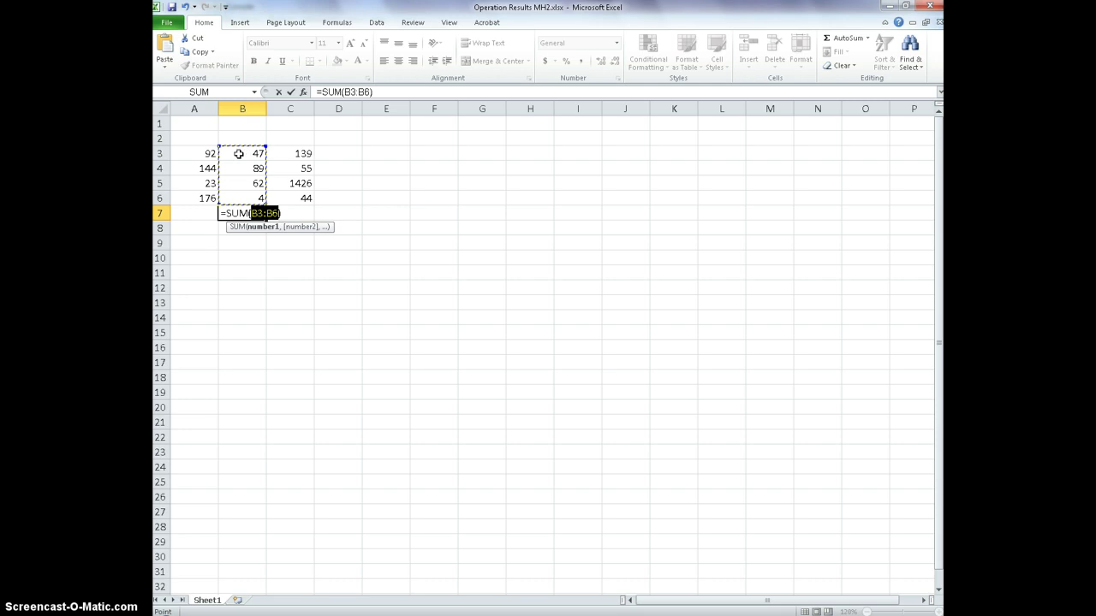
click(291, 93)
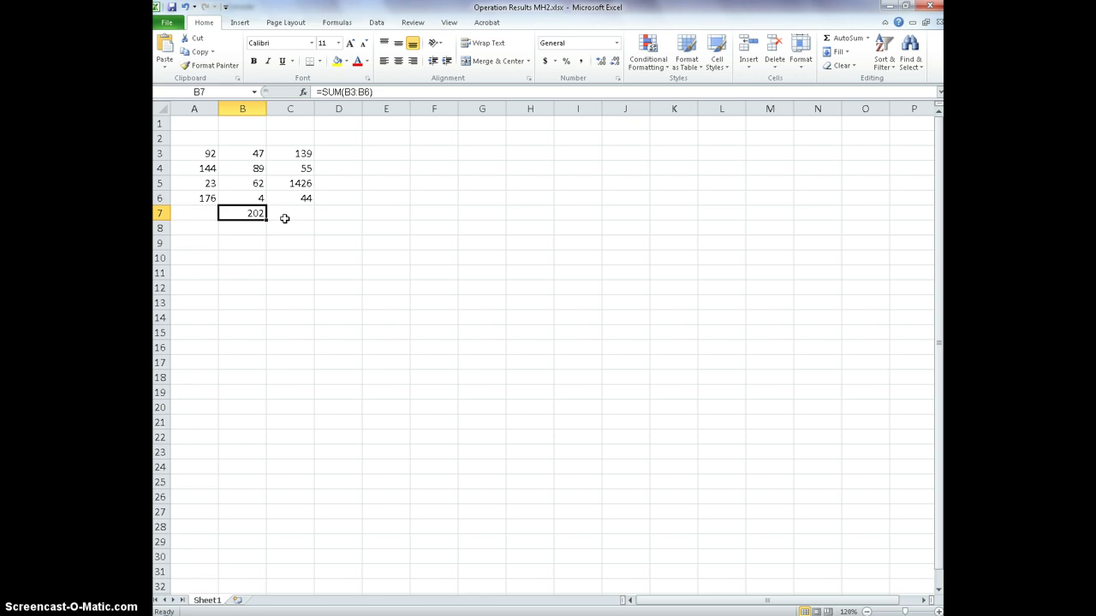
- Enter the formula =(A3+B3)*3 in cell D3 to multiply the sum of the two cells by 3
click(330, 155)
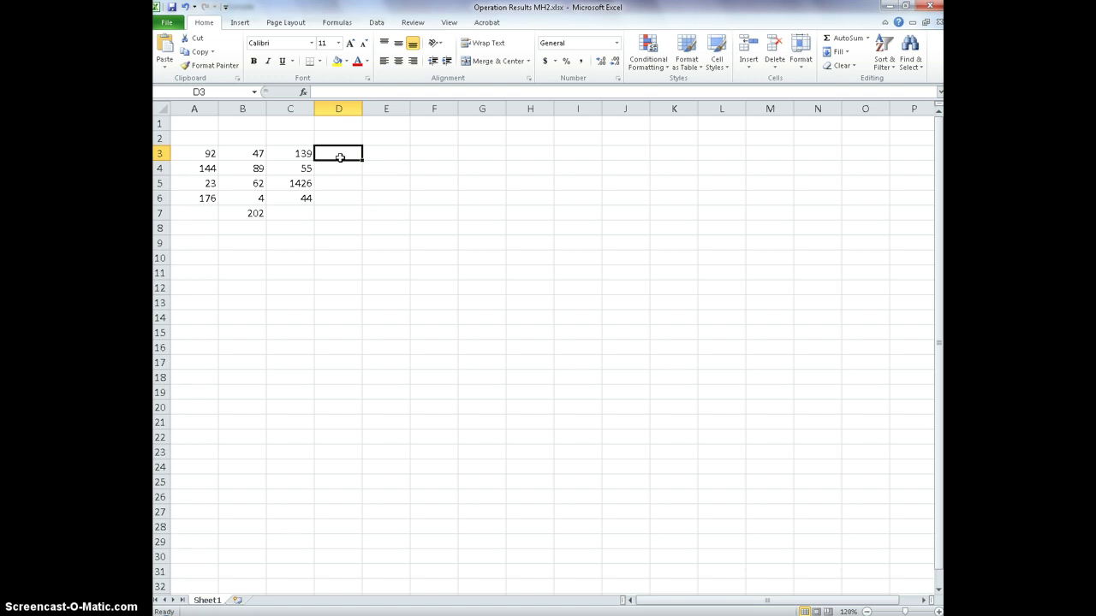
text(=)
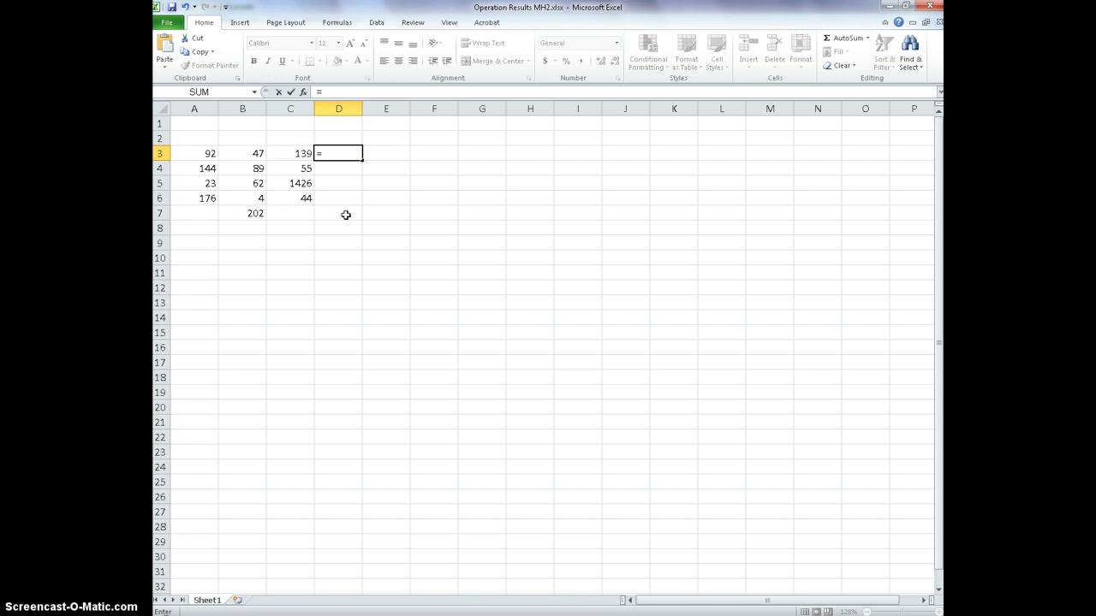
text(()
click(195, 156)
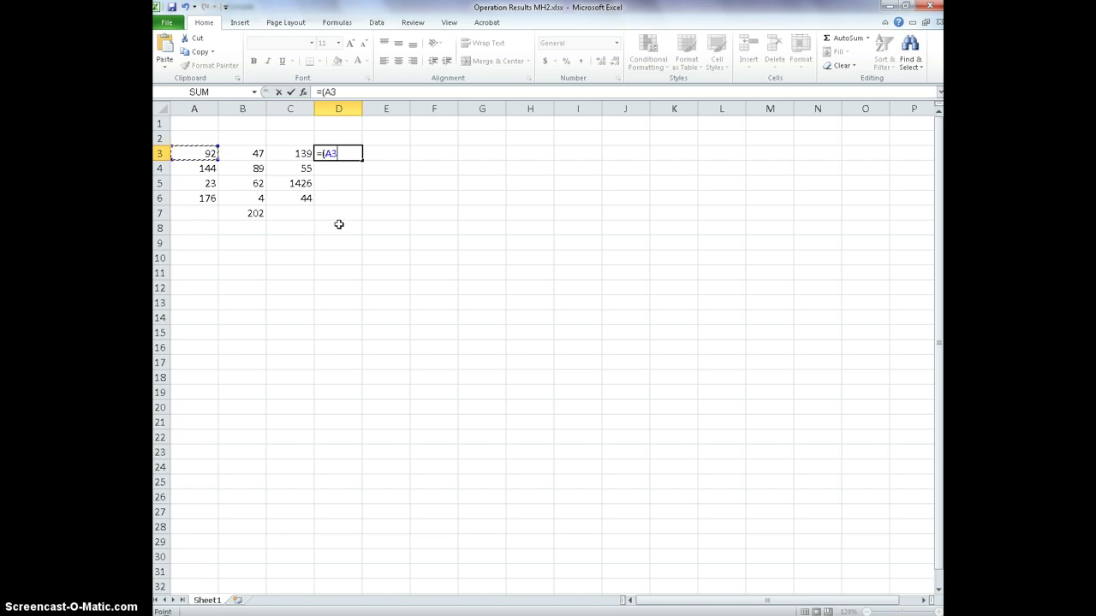
text(+)
click(225, 154)
text())
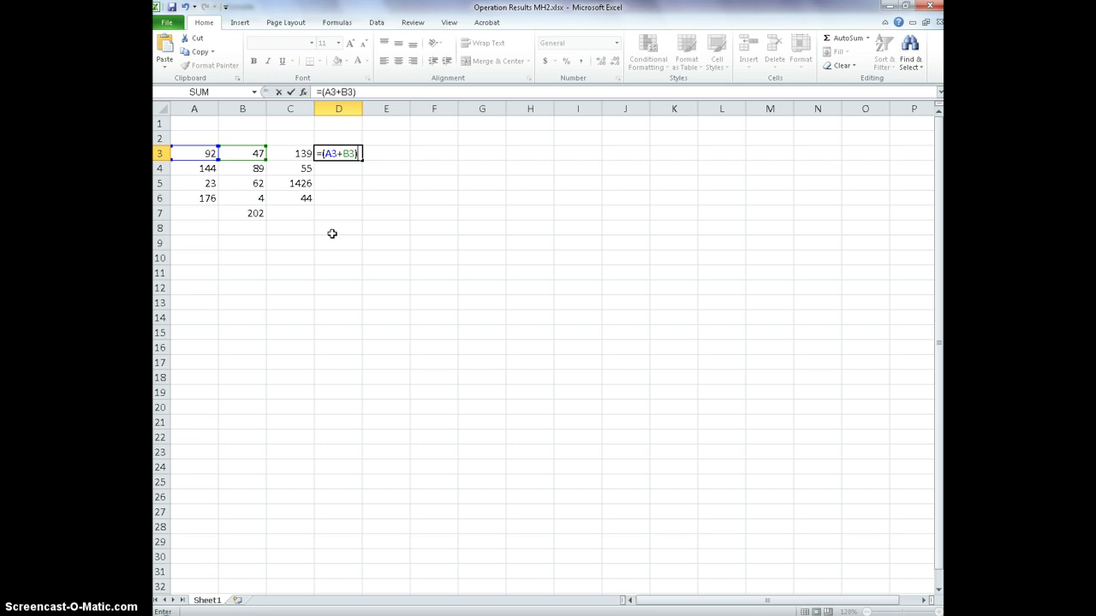
text(*3)
key(Return)
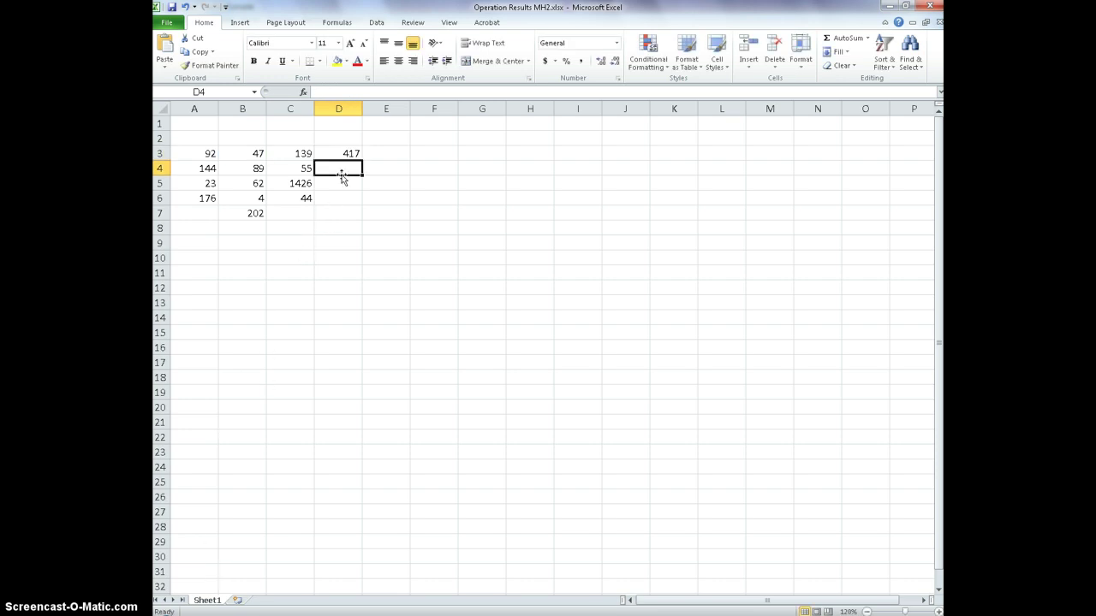
- Enter the formula =(A3+A4)*B3 in cell D4 to multiply the sum of the two cells by B3
text(=)
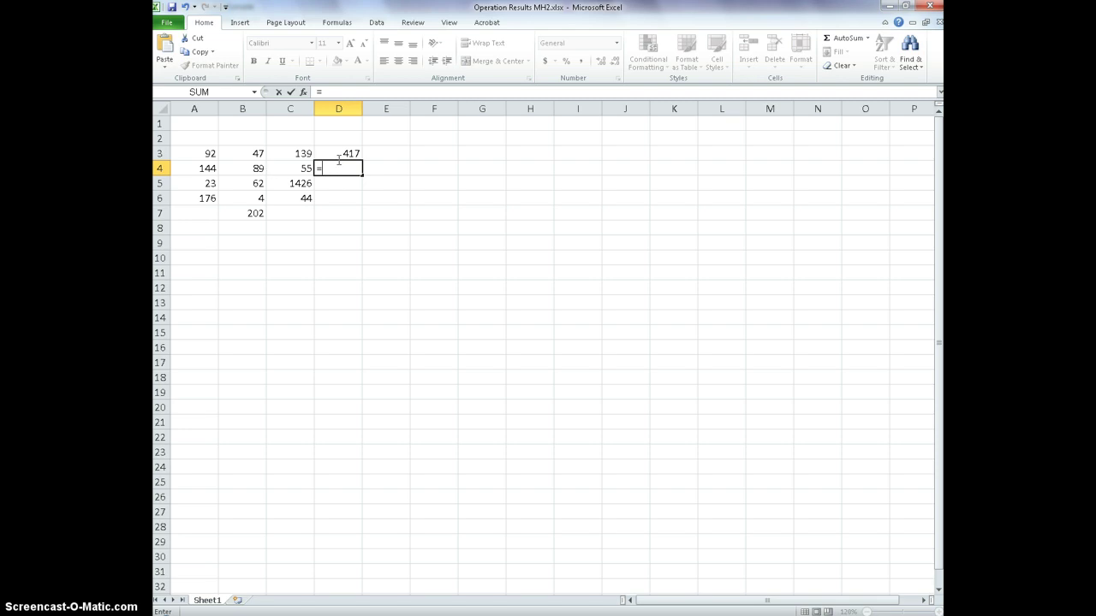
text(()
click(205, 154)
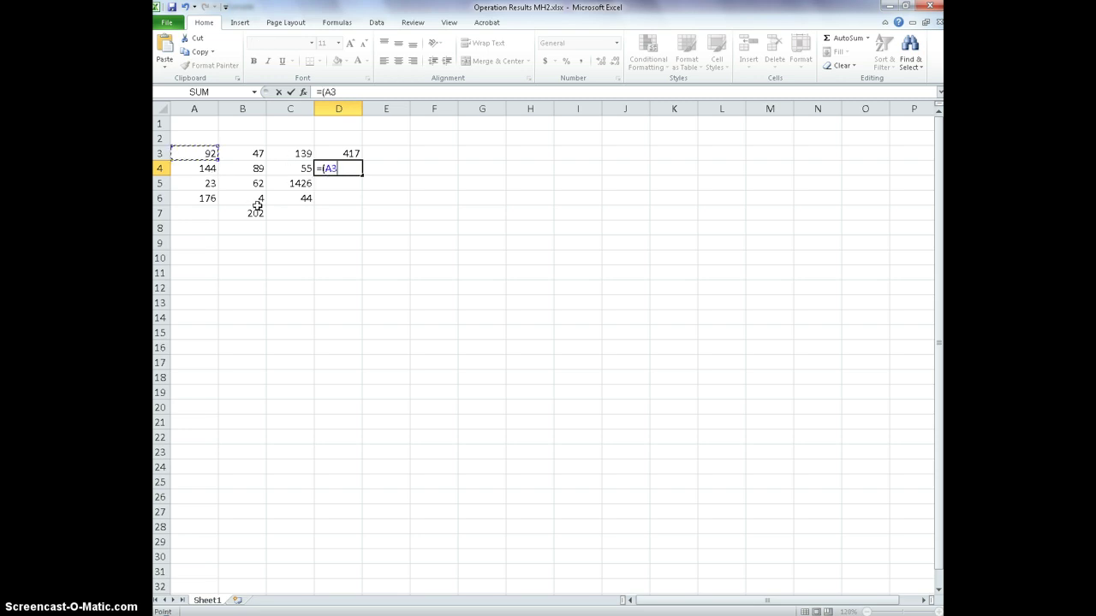
text(+)
click(206, 166)
text())
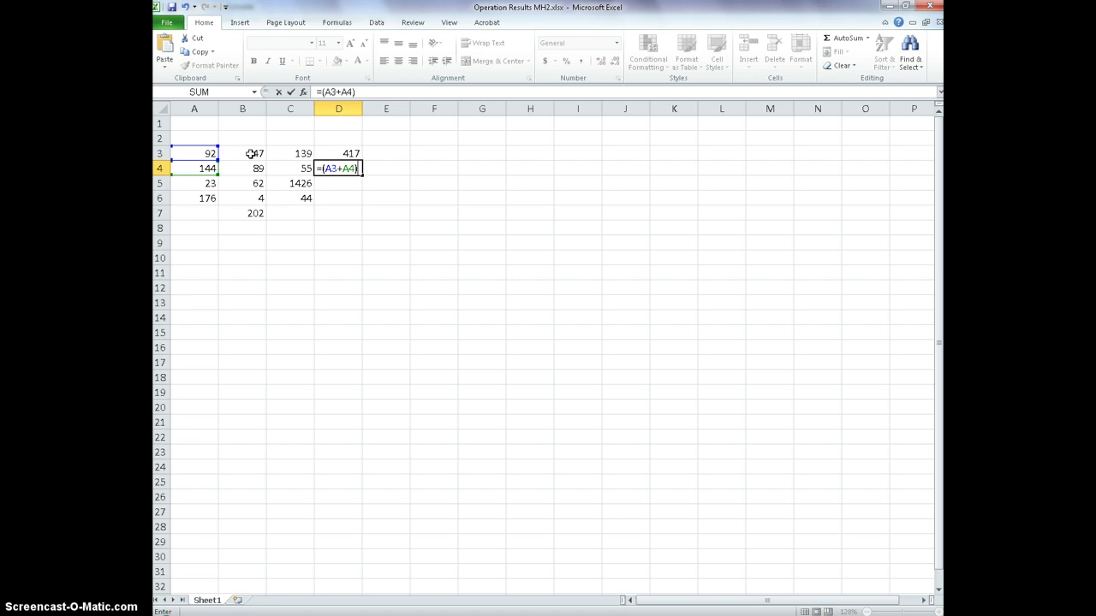
text(*)
click(249, 154)
key(Return)
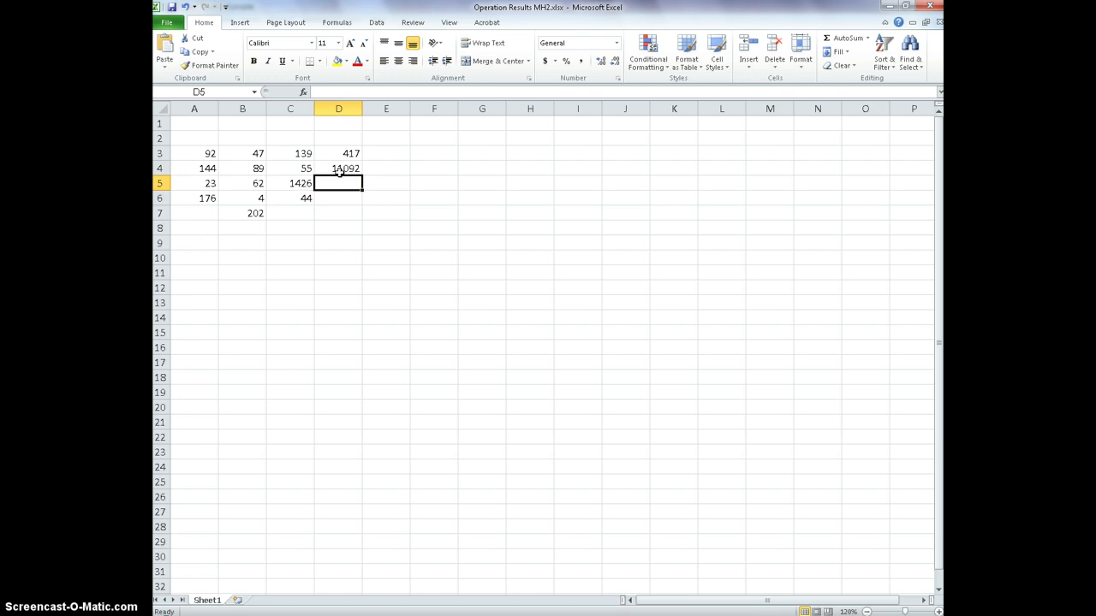
- Copy the formula from cell D4 into cell D5 and undo the paste
click(340, 170)
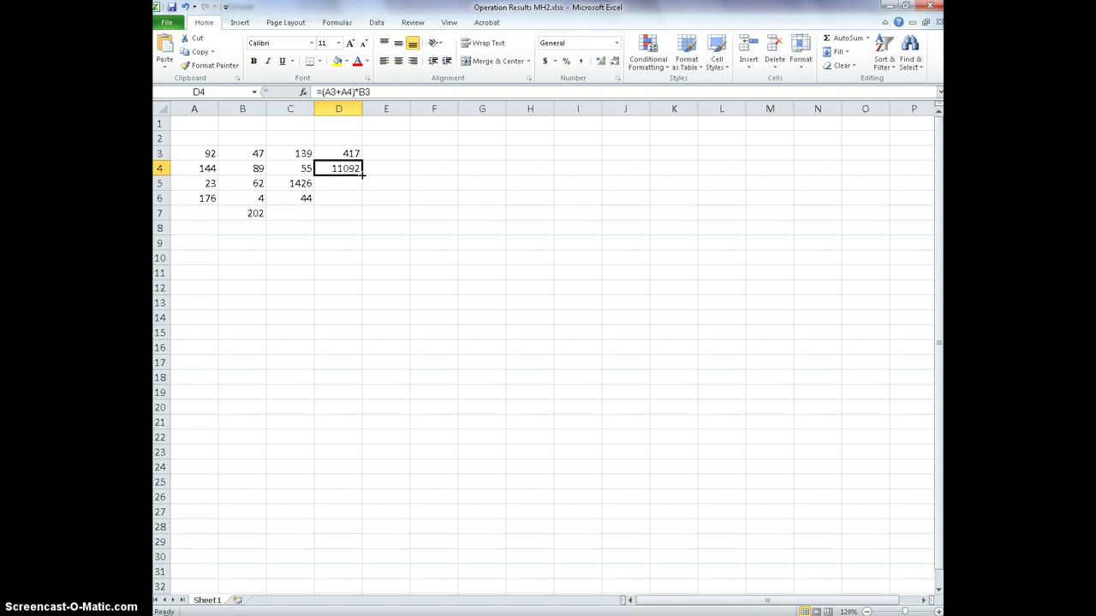
click(197, 52)
click(329, 182)
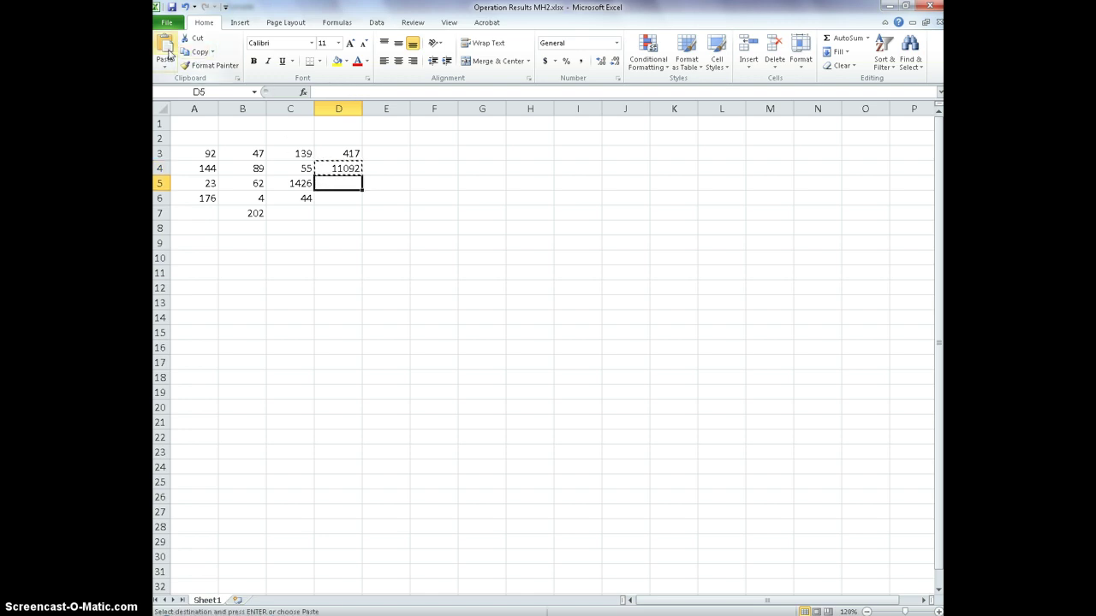
key(ctrl+v)
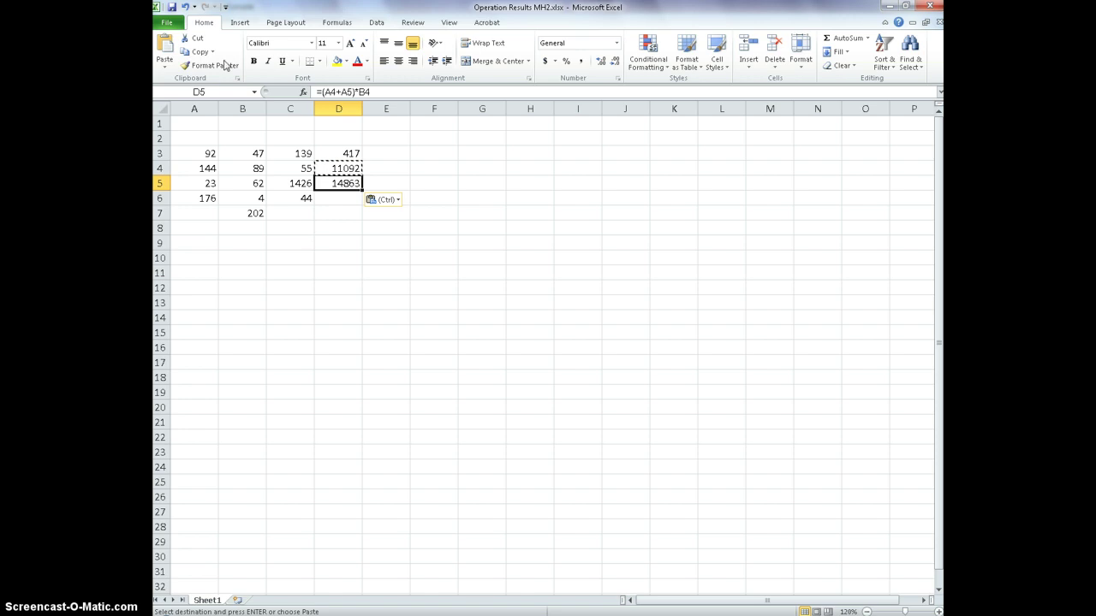
click(185, 9)
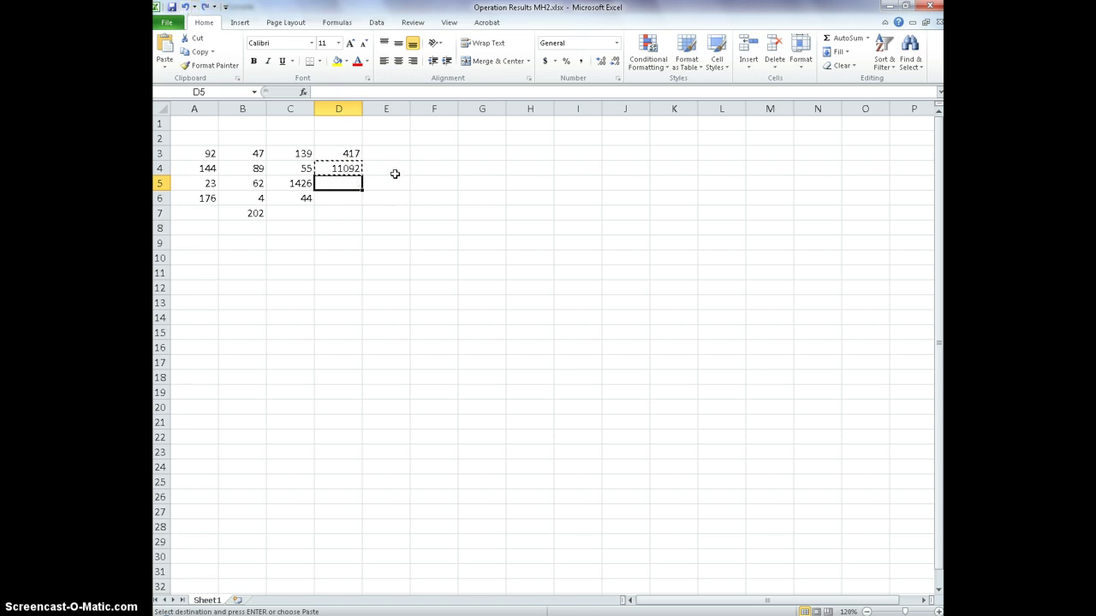
- Clear the copy selection on cell D4 and fill its formula down into cell D5
click(392, 171)
click(358, 169)
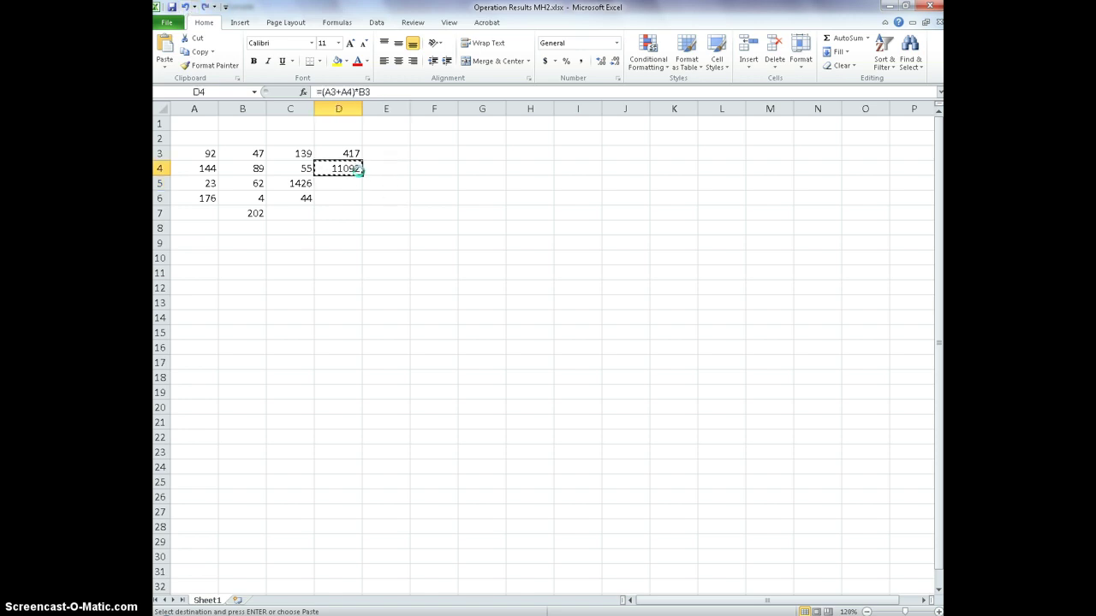
key(Escape)
drag(363, 174, 361, 189)
drag(389, 268, 387, 269)
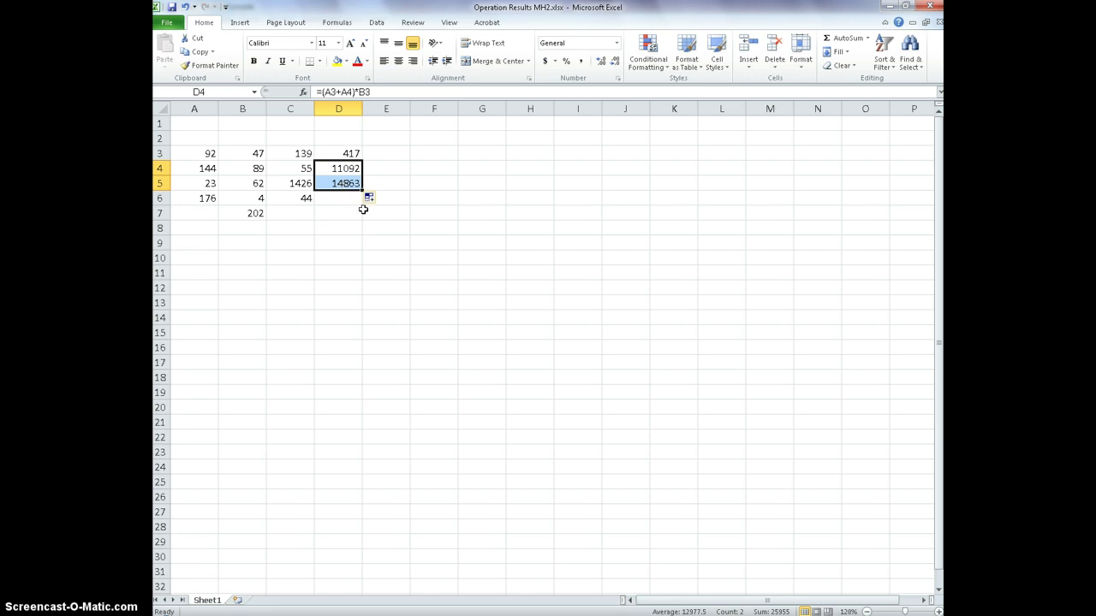
- Enter the formula =(A6-B6)/2 in cell D6 to halve the difference of the two cells
click(357, 202)
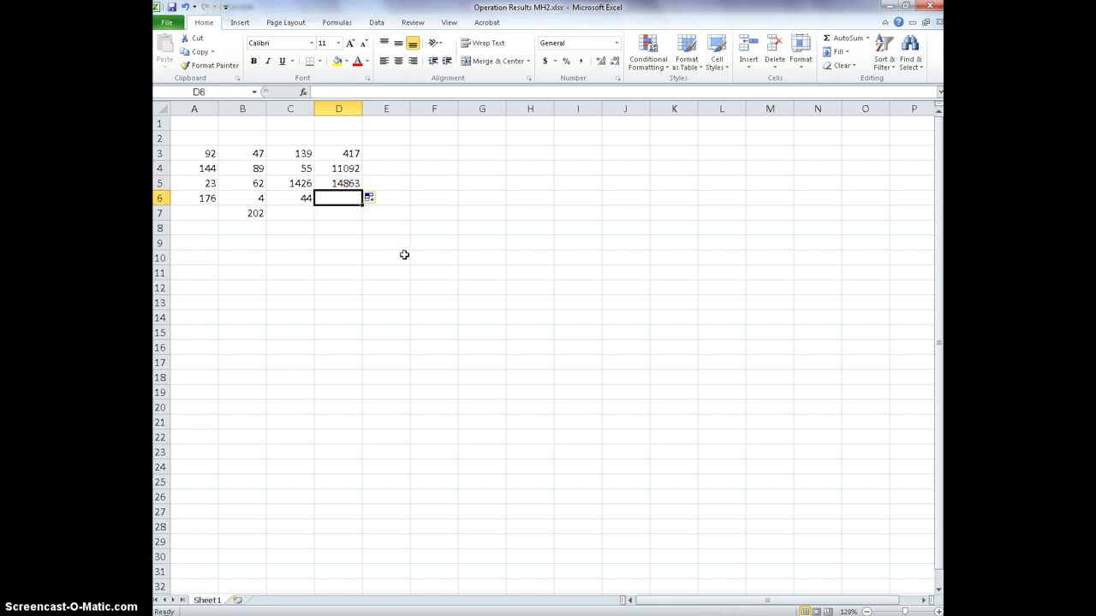
text(=)
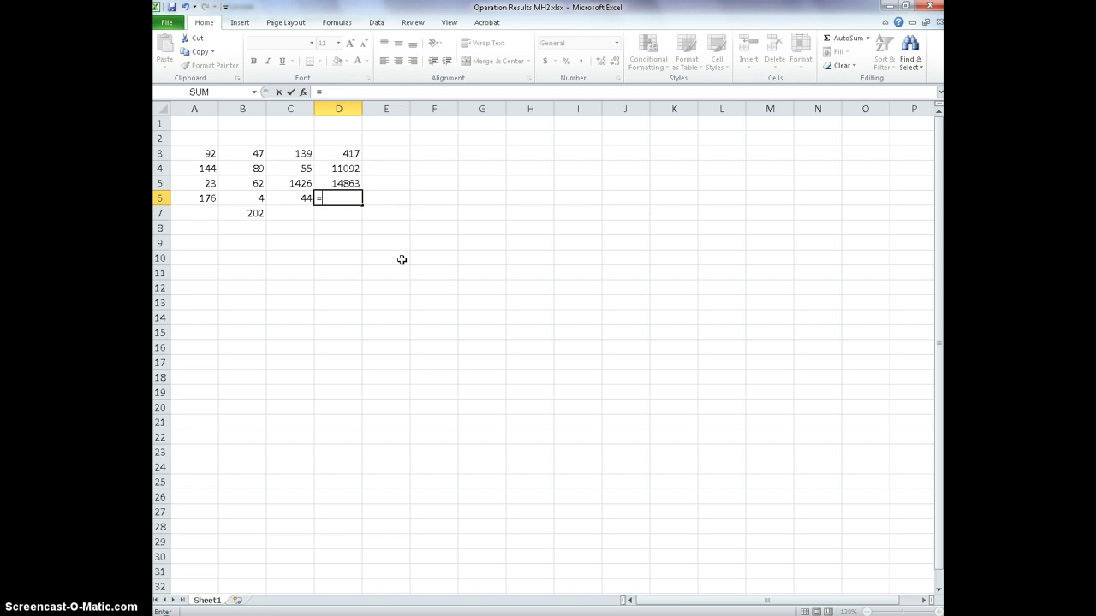
text(()
click(197, 200)
text(-)
click(243, 200)
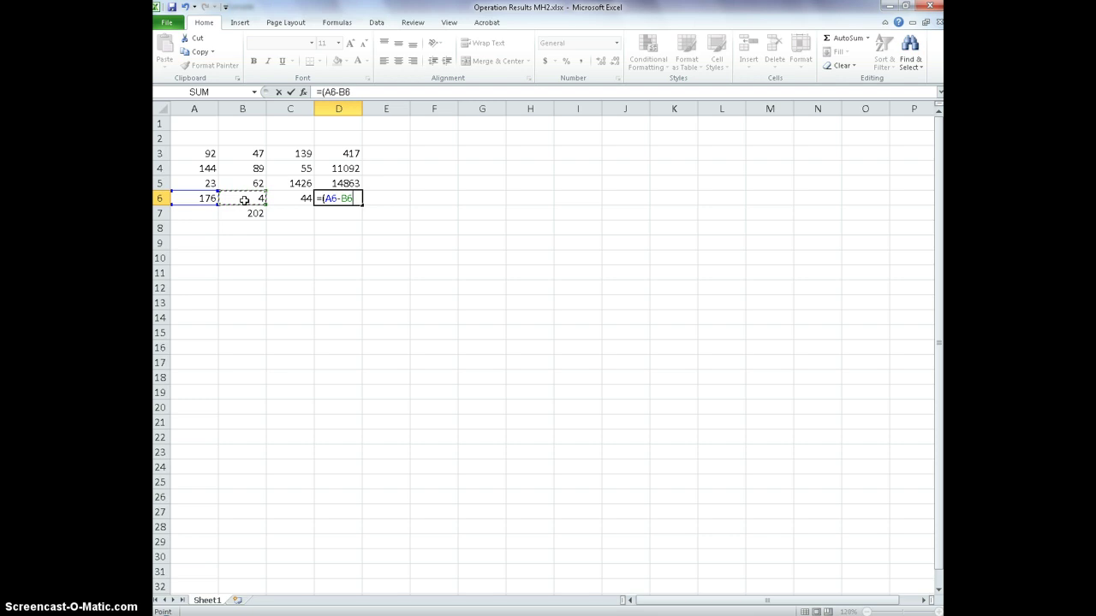
text()/2)
key(Return)
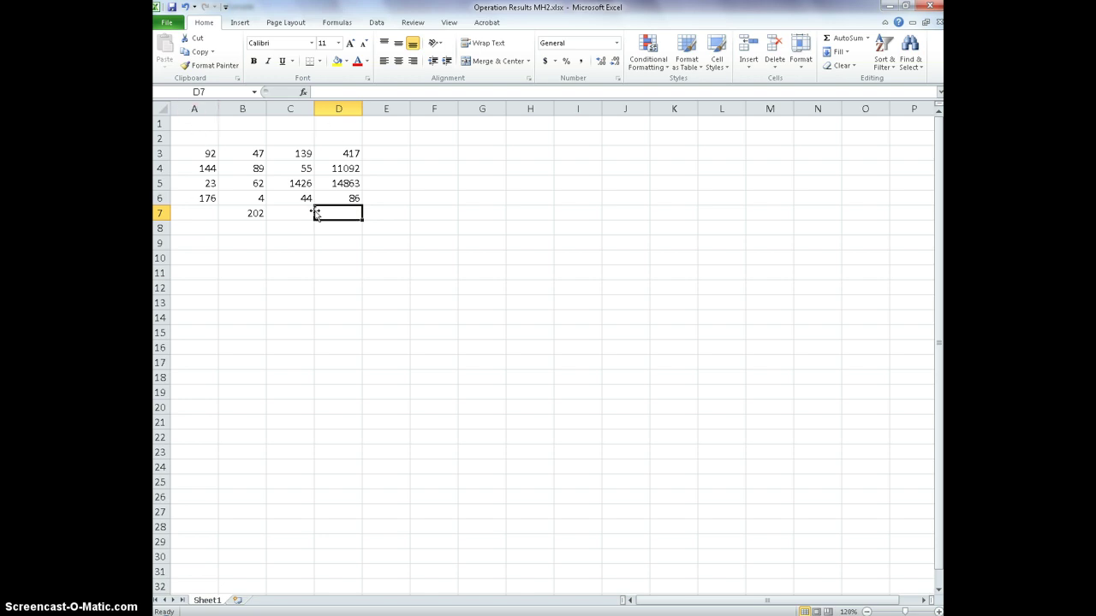
- Enter the formula =A6/2-B6 in cell D7, without parentheses
text(=)
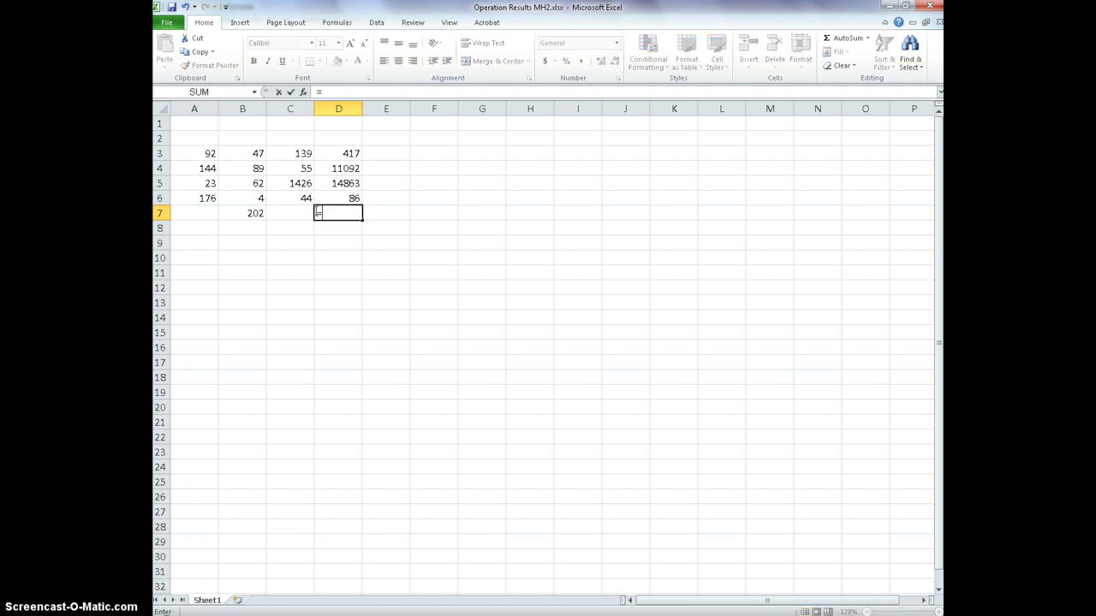
click(191, 198)
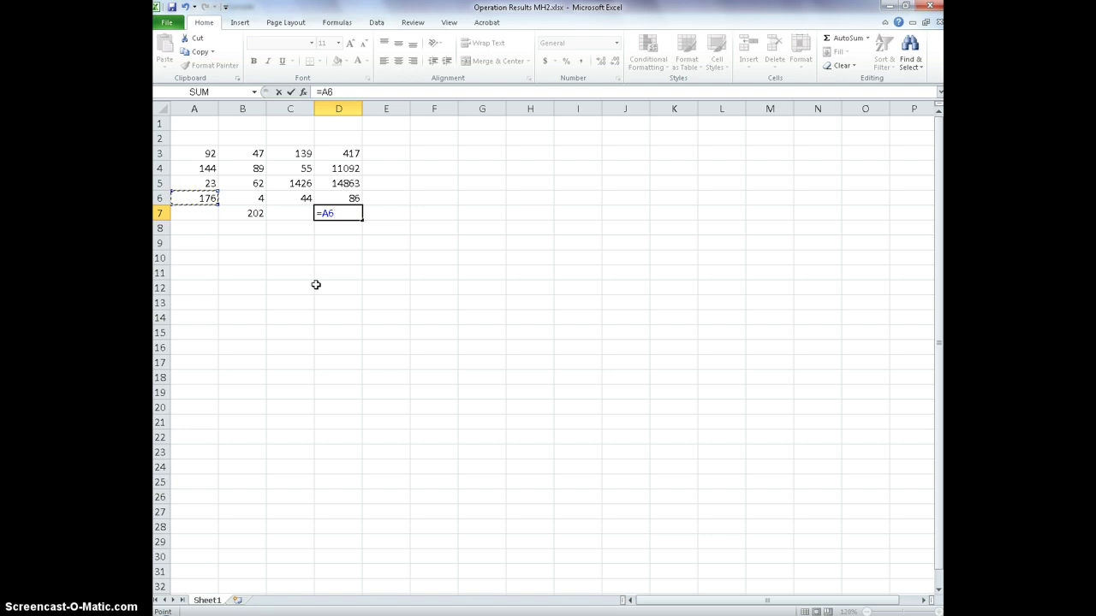
text(/2-)
click(244, 199)
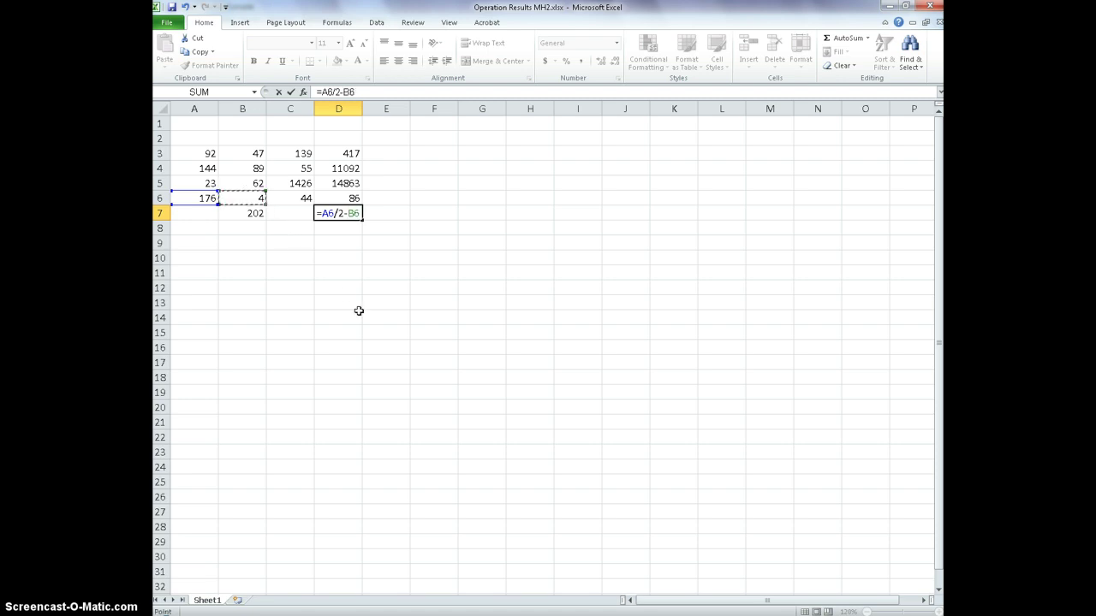
key(Return)
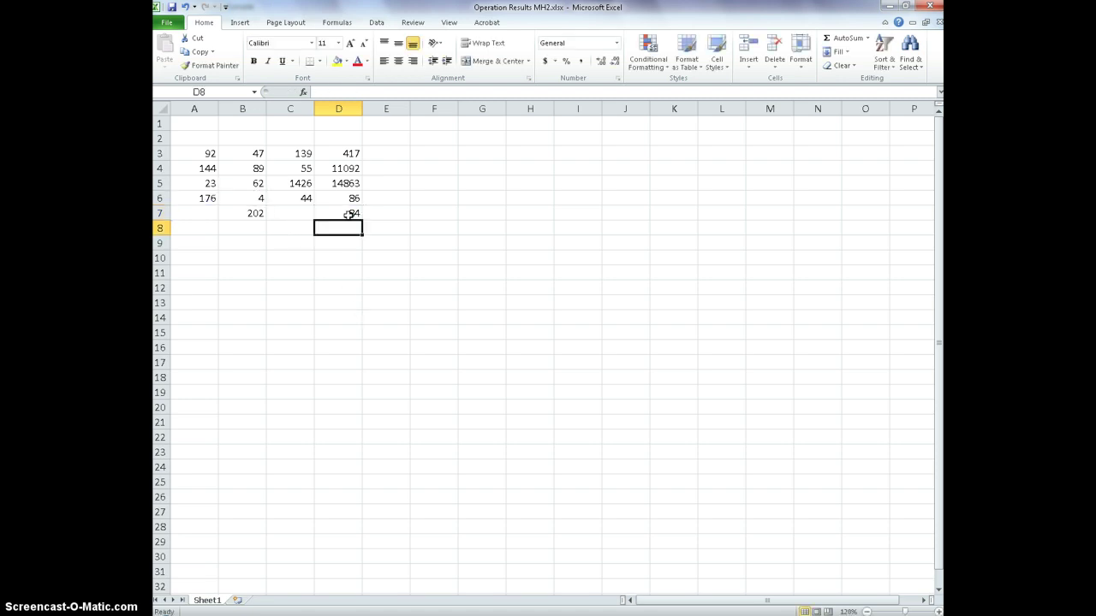
- Edit the formula in cell D7 to put parentheses around the division A6/2
click(344, 214)
click(321, 91)
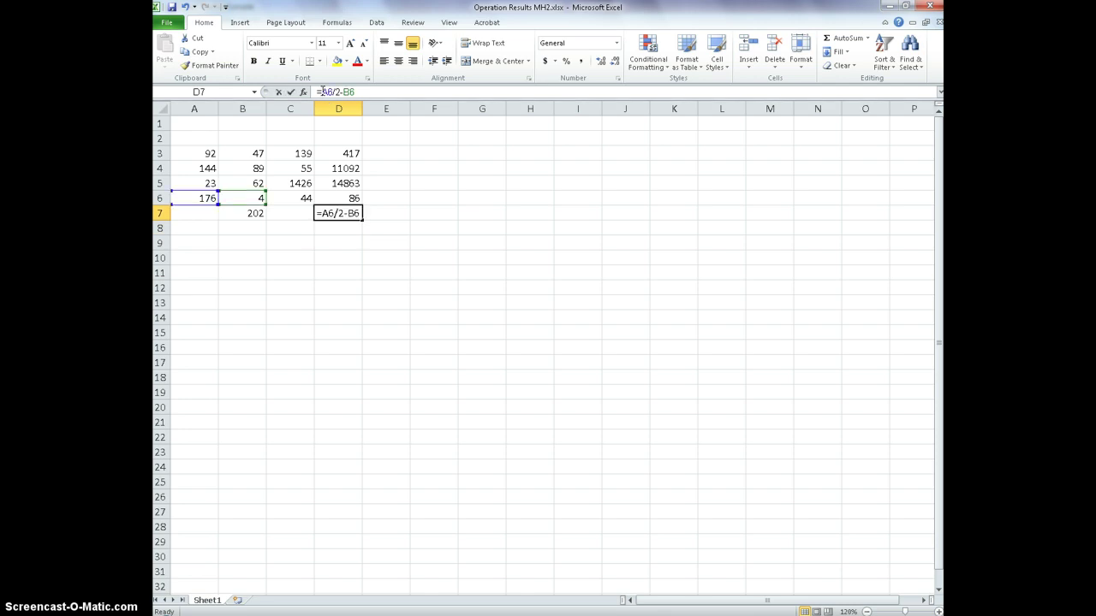
text(()
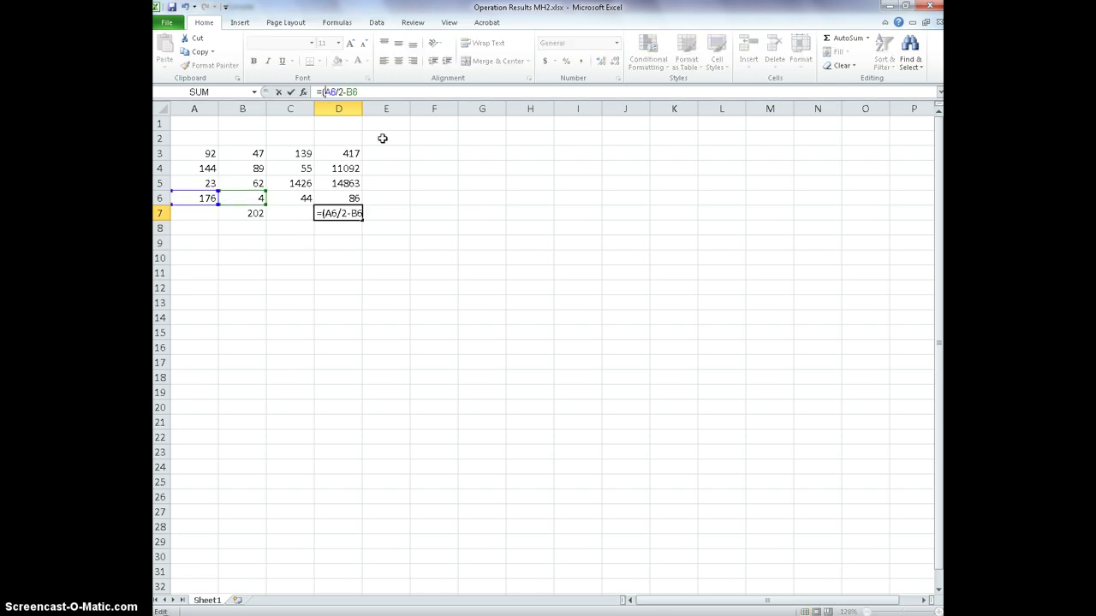
click(342, 91)
text())
key(Return)
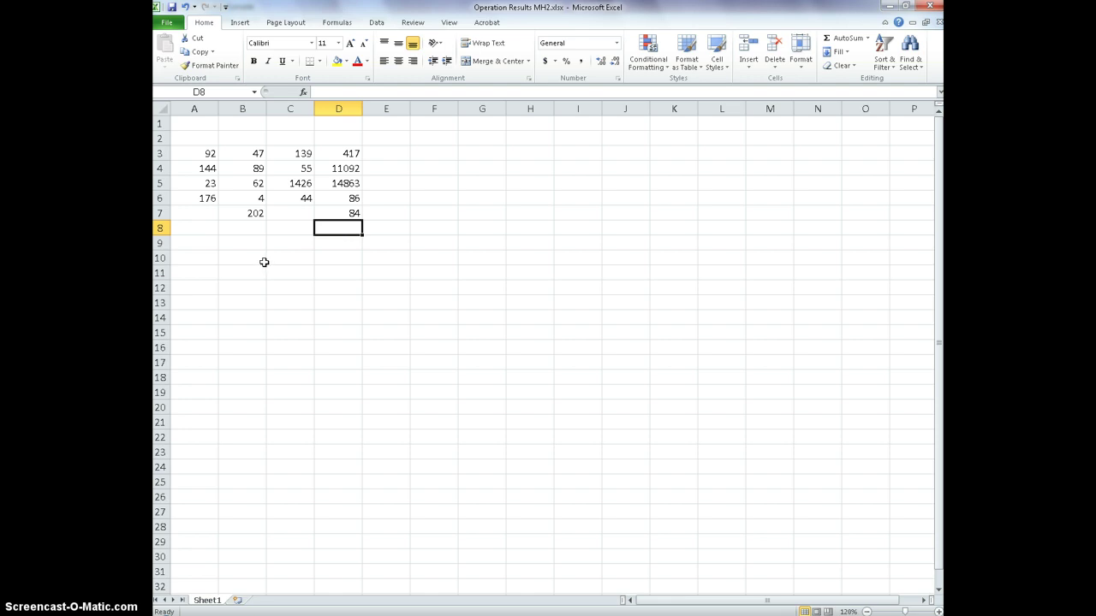
- Enter the author's name in cell A1 above the data
click(192, 125)
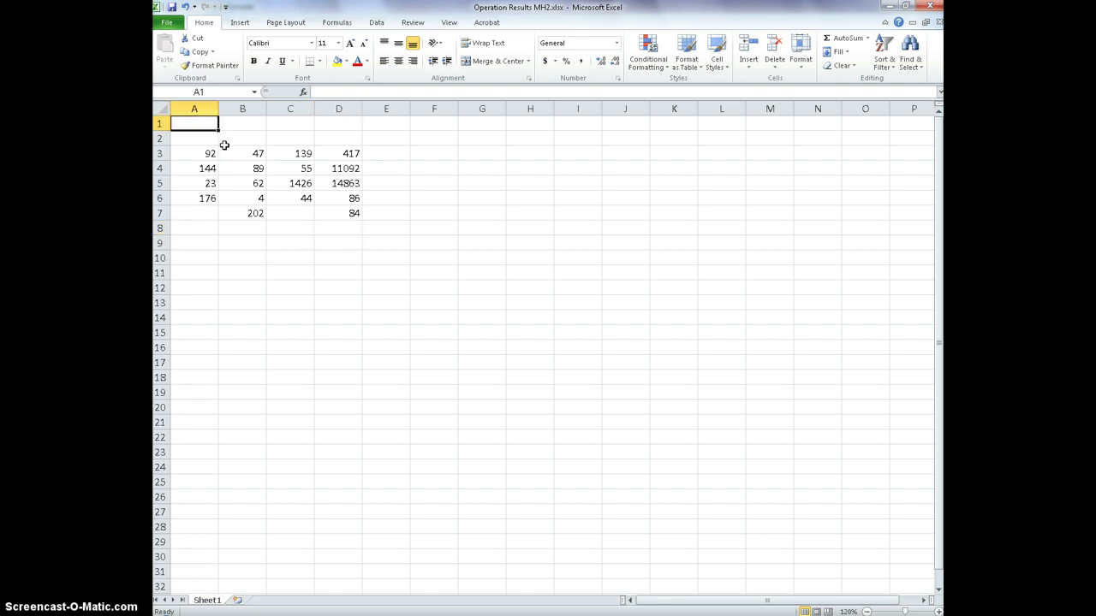
text(Mr. Holman)
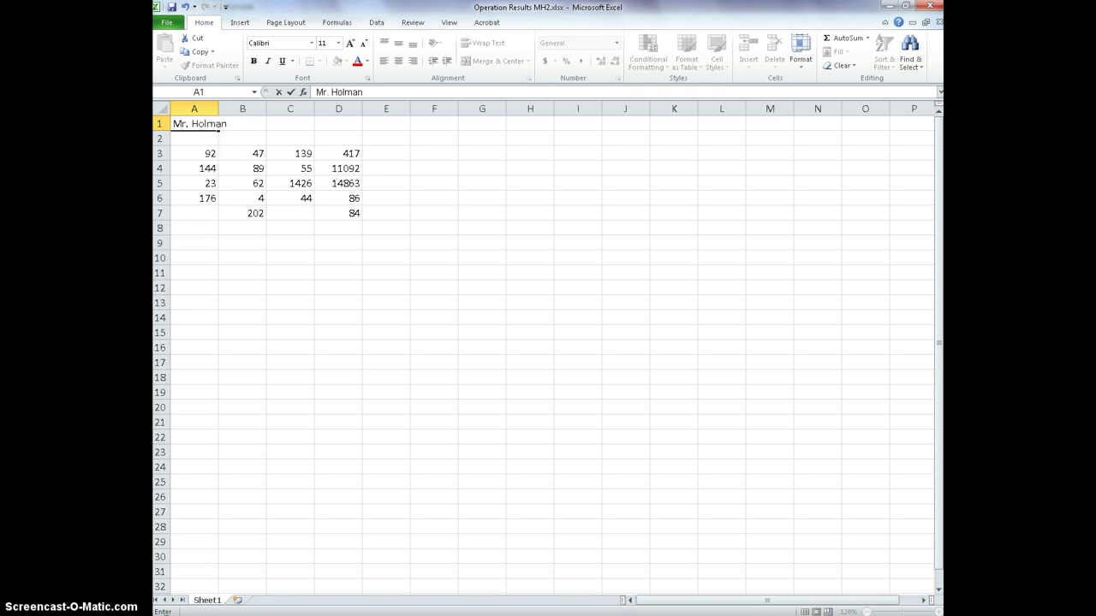
click(182, 38)
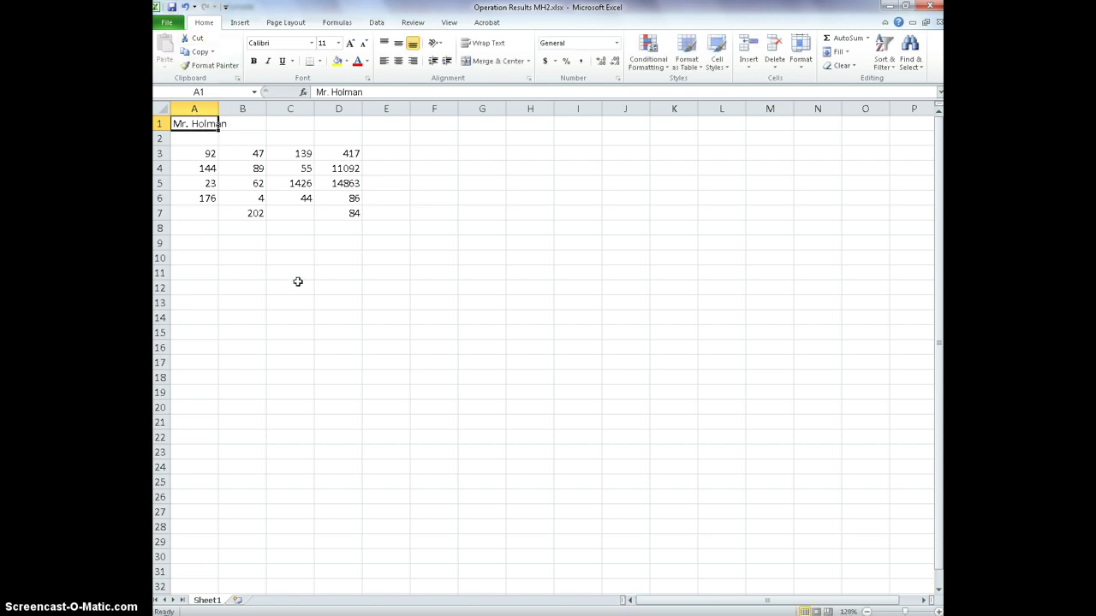